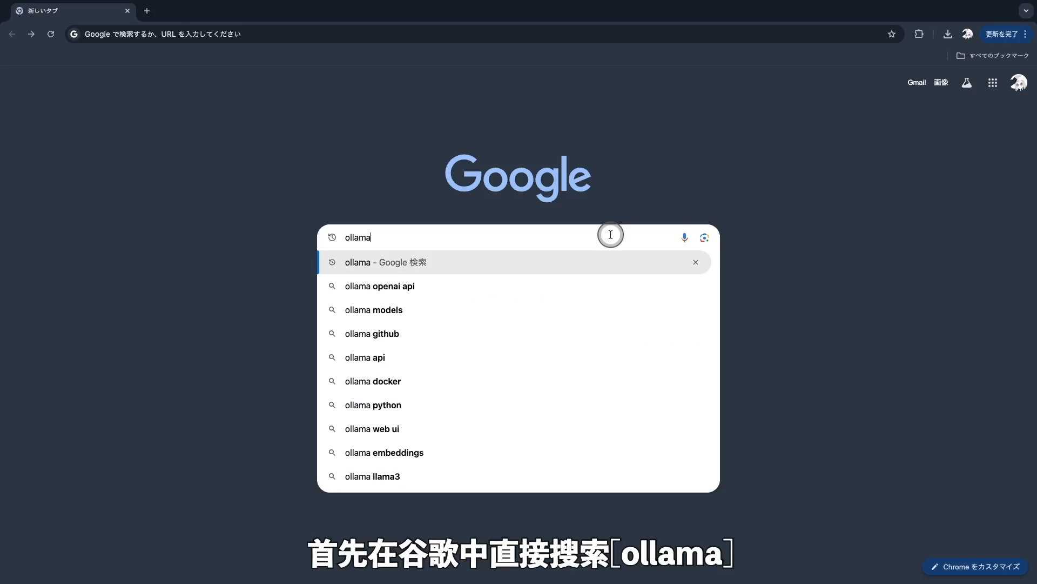
Search Google for ollama and open the Download Ollama result.
key("Return")
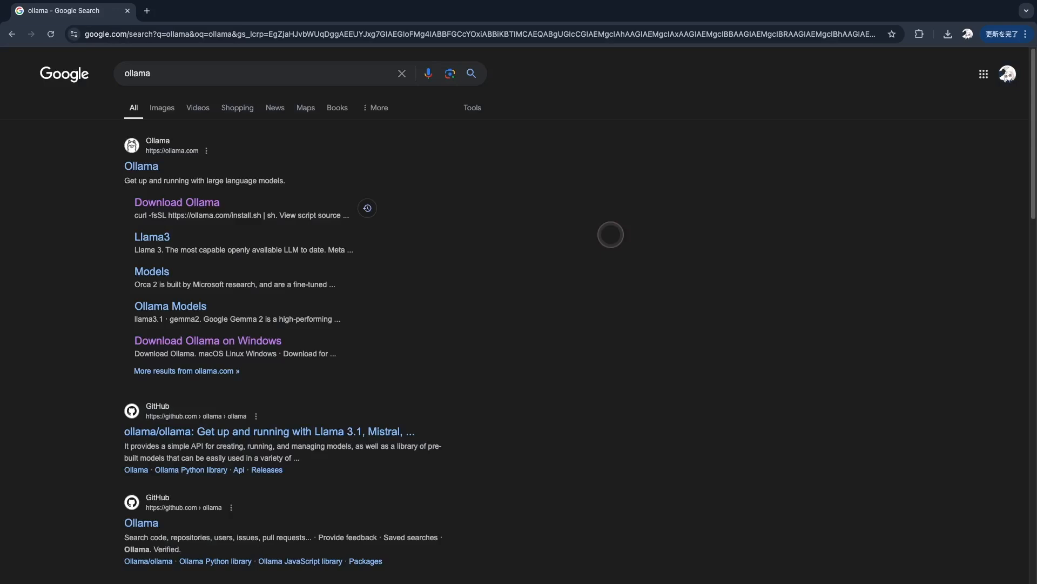
left_click(210, 206)
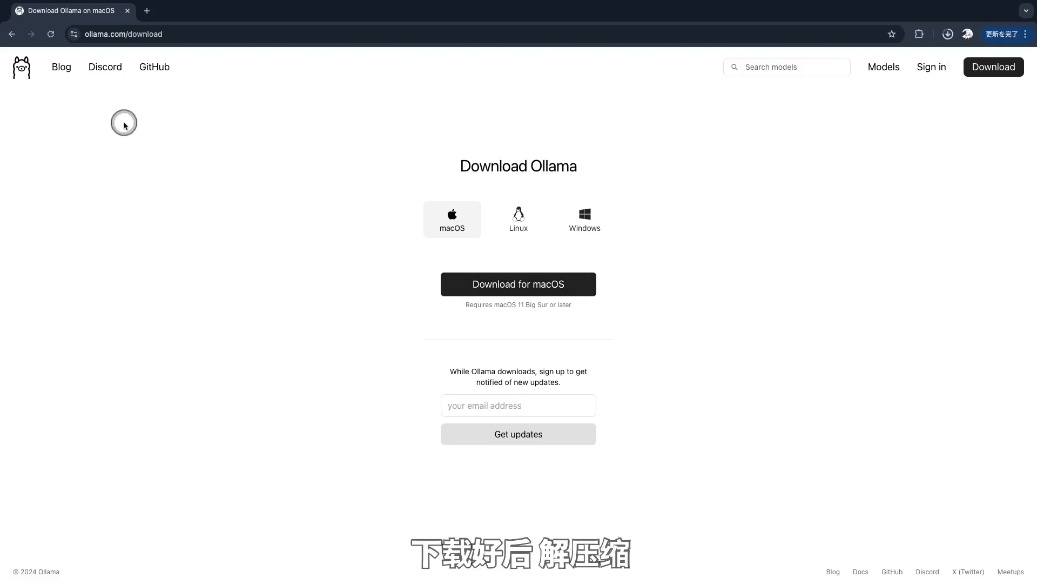
Take the browser out of full screen and open the Downloads folder in Finder.
mouse_move(25, 2)
left_click(36, 21)
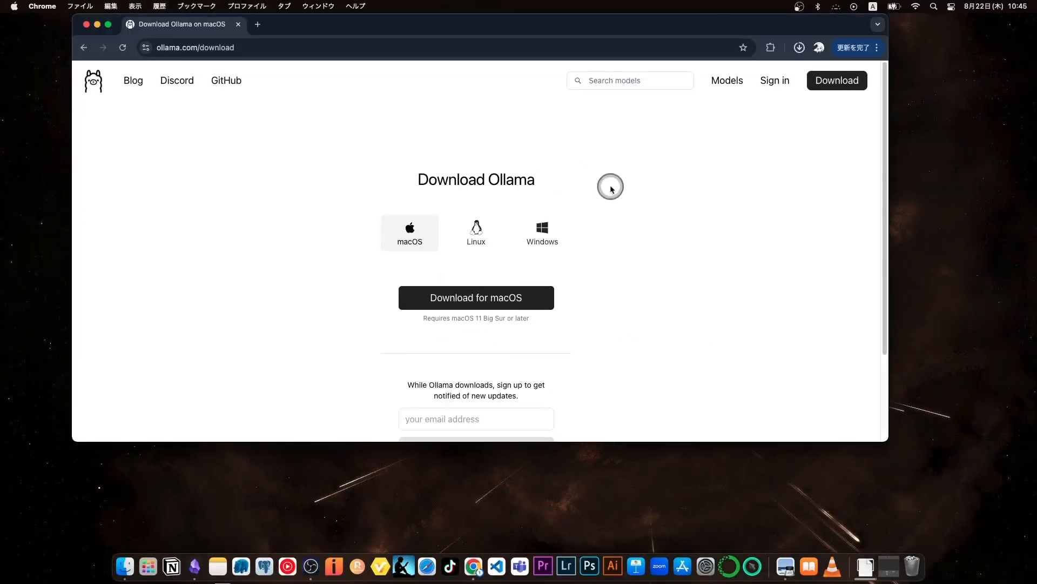
left_click(867, 563)
left_click(864, 522)
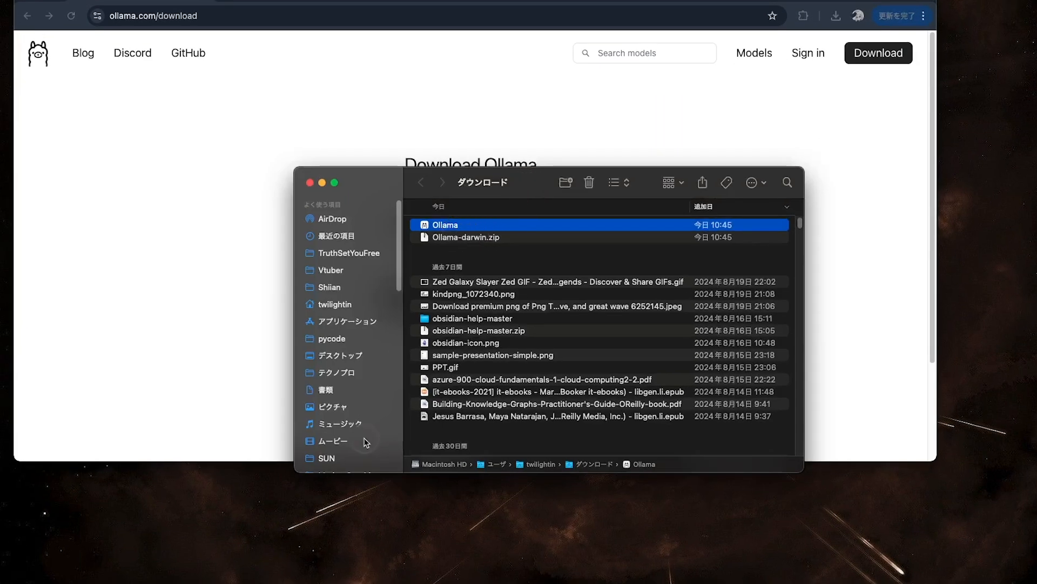
Launch the downloaded Ollama app and install its command line tool from the welcome setup.
left_click(424, 226)
left_click(424, 226)
left_click_drag(663, 339, 512, 135)
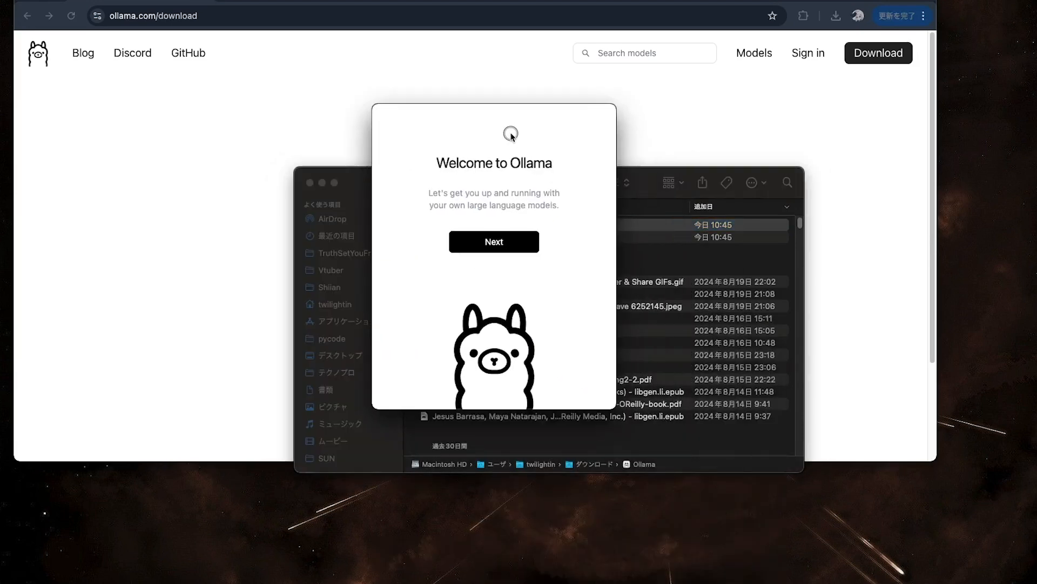
left_click(523, 239)
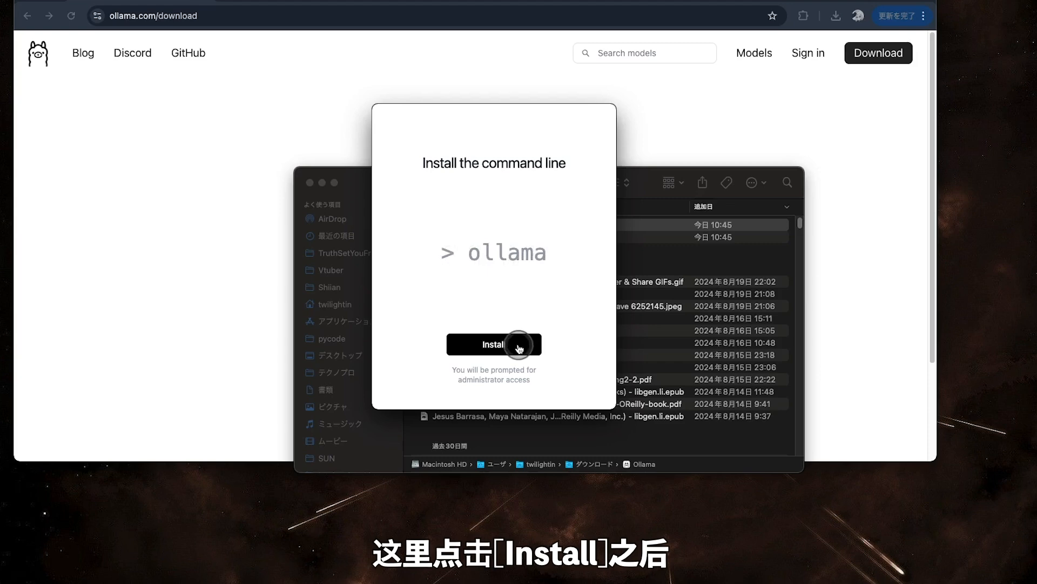
left_click(494, 350)
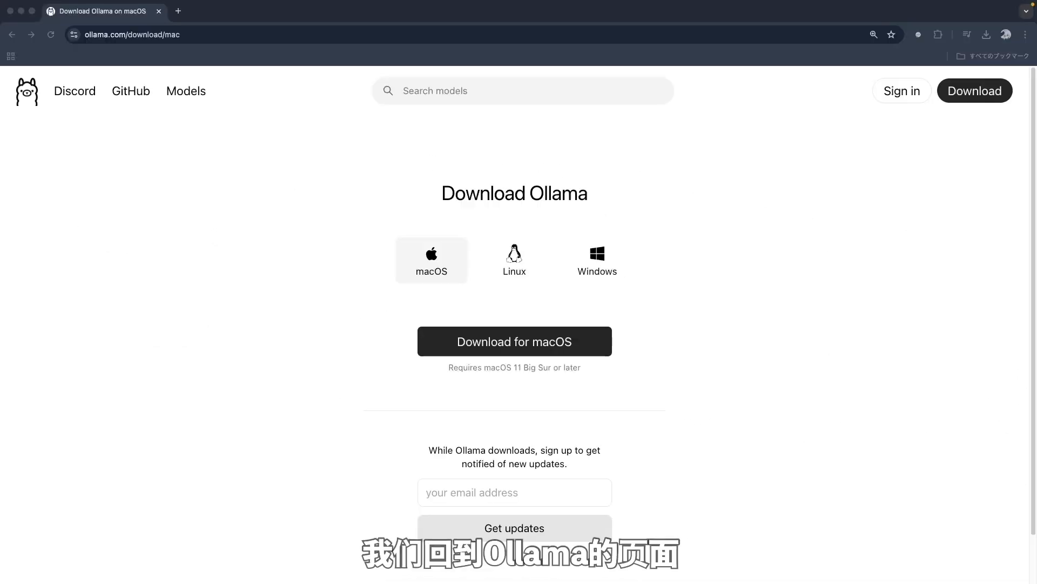
Search the Ollama model library for deepseek and open the deepseek-r1 model page.
left_click(426, 100)
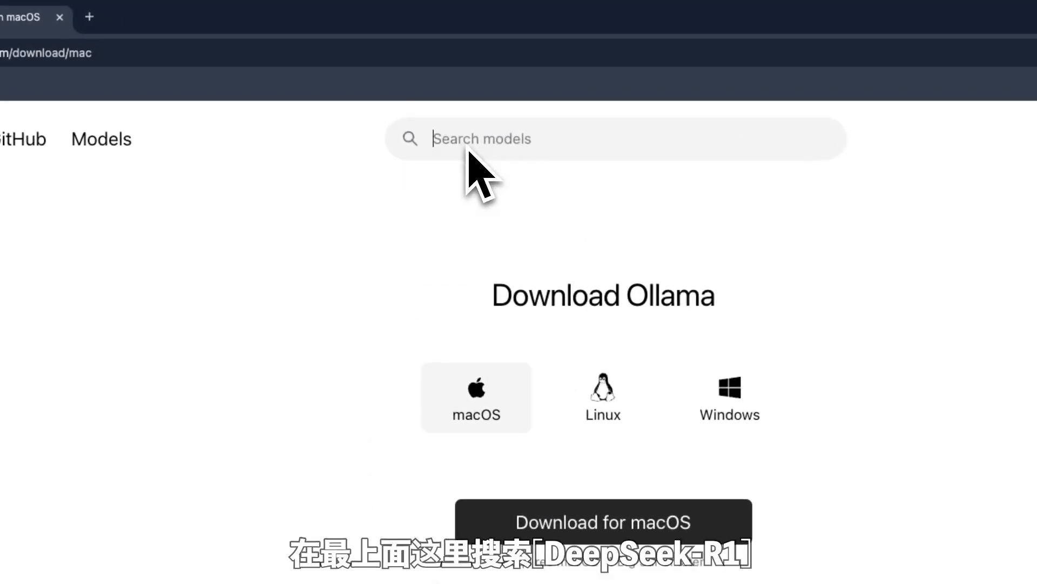
type("dee")
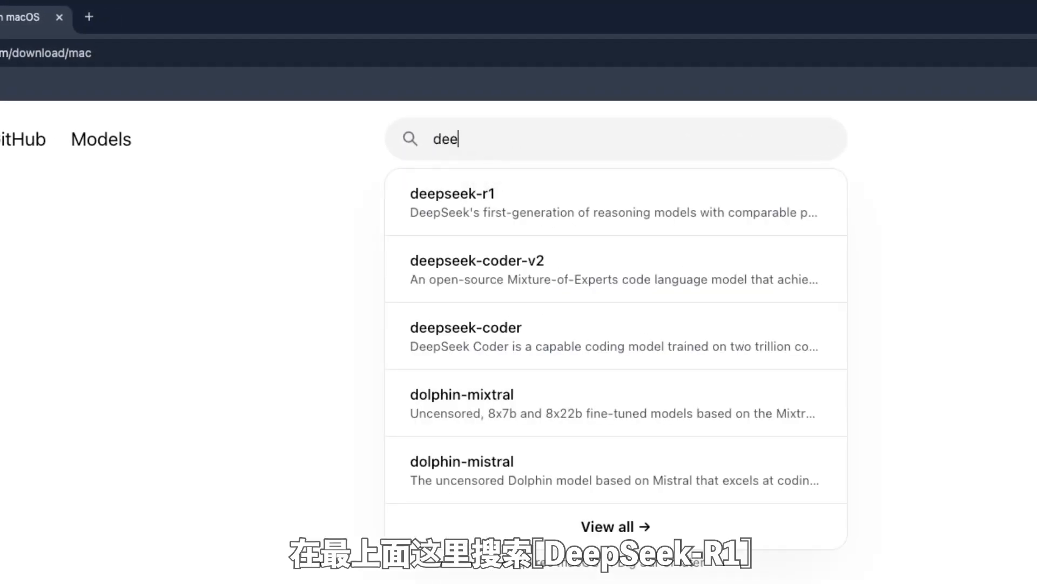
type("pseek")
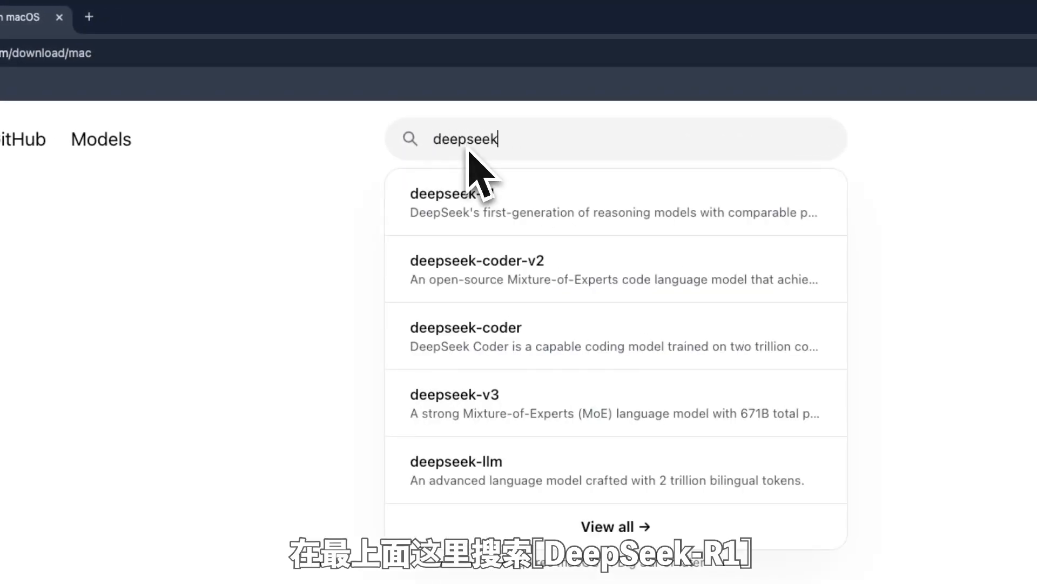
left_click(486, 219)
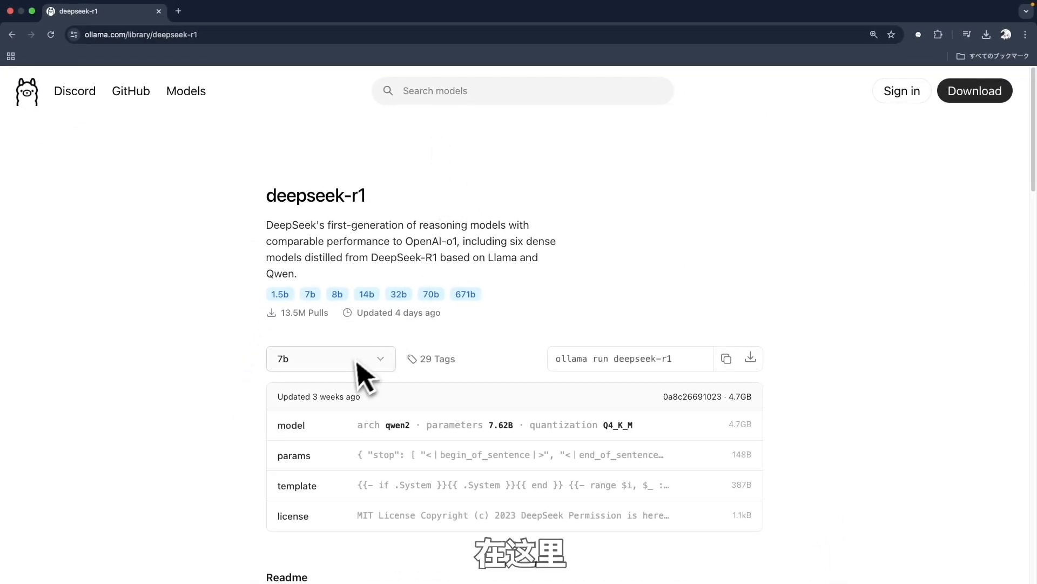
Examine the deepseek-r1 size options, the description of the distilled models and their run commands in the readme.
left_click(380, 360)
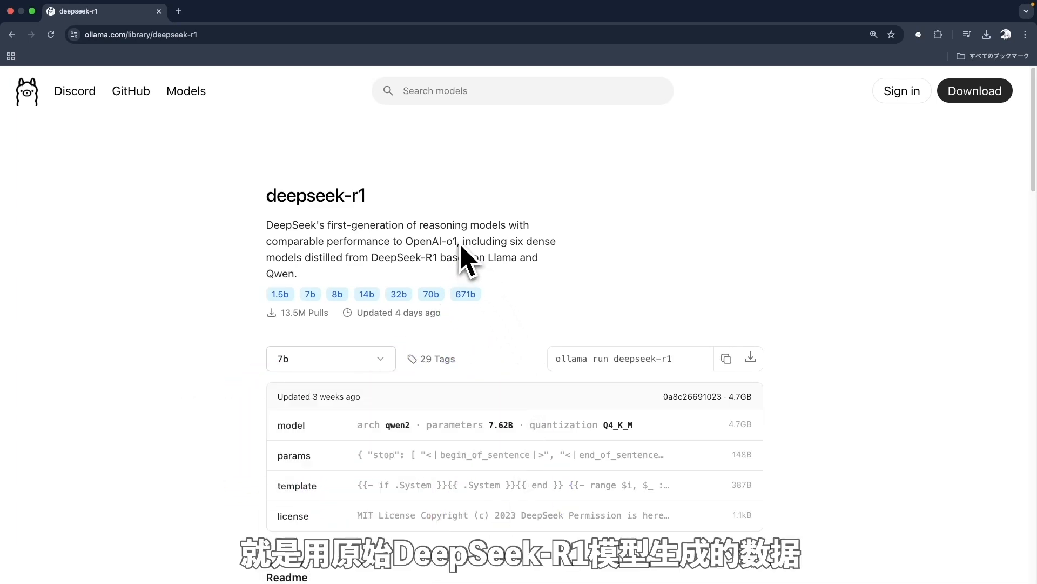
left_click_drag(460, 244, 492, 279)
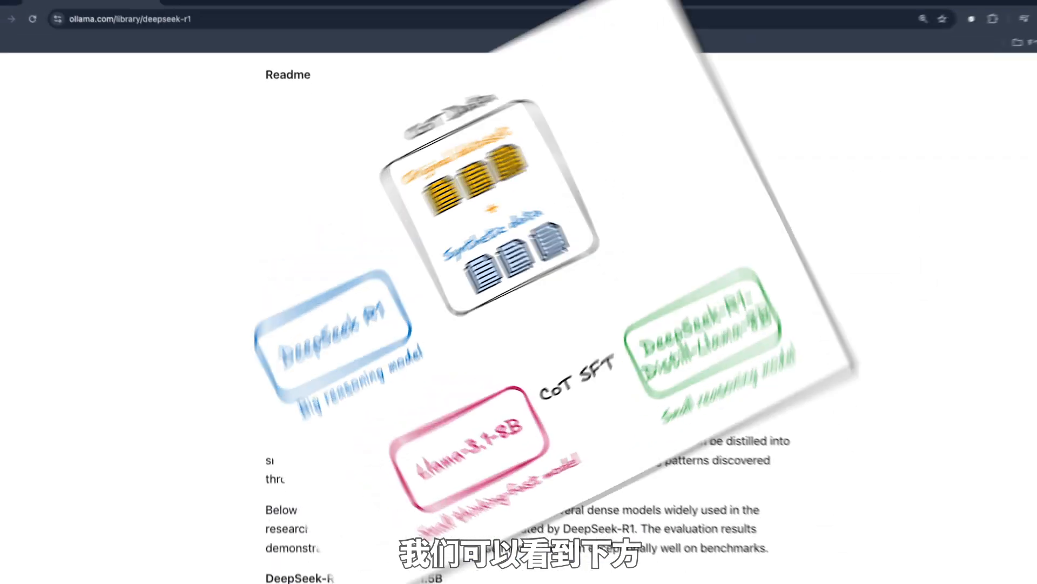
scroll(294, 281, "down", 7)
scroll(294, 281, "down", 1)
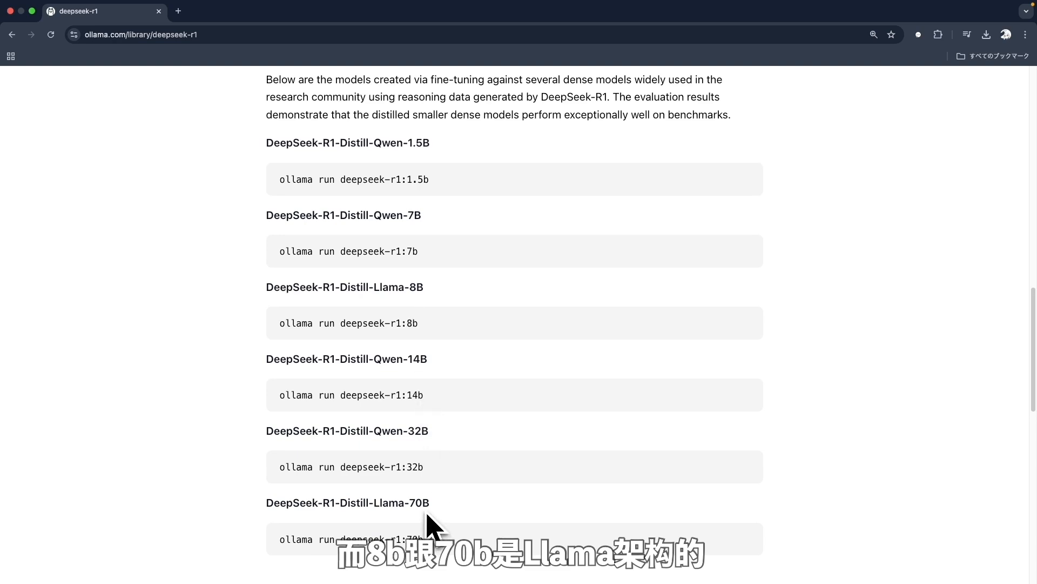
scroll(430, 466, "up", 15)
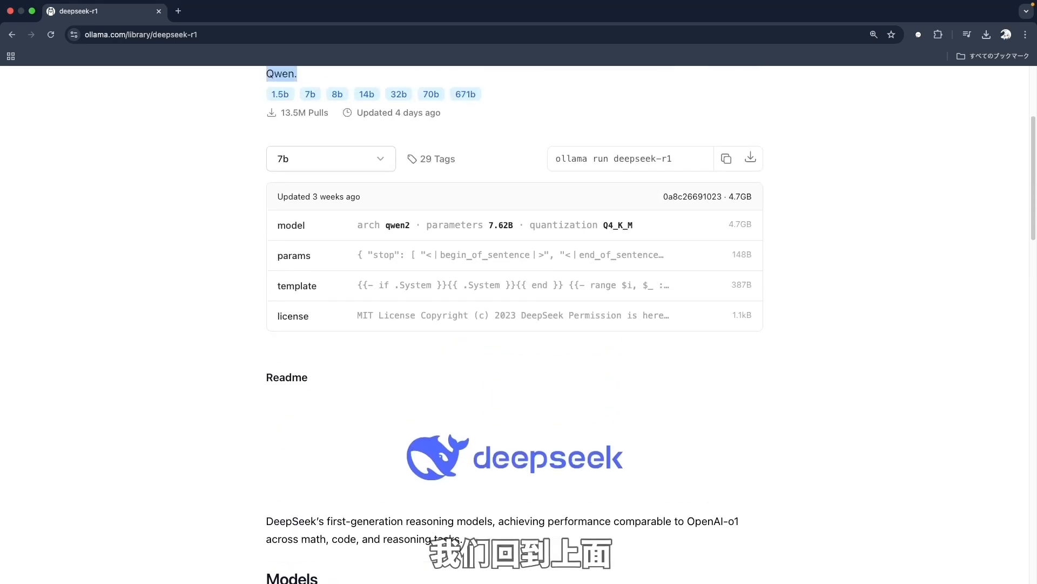
Select the 8b variant of the deepseek-r1 model.
left_click(465, 342)
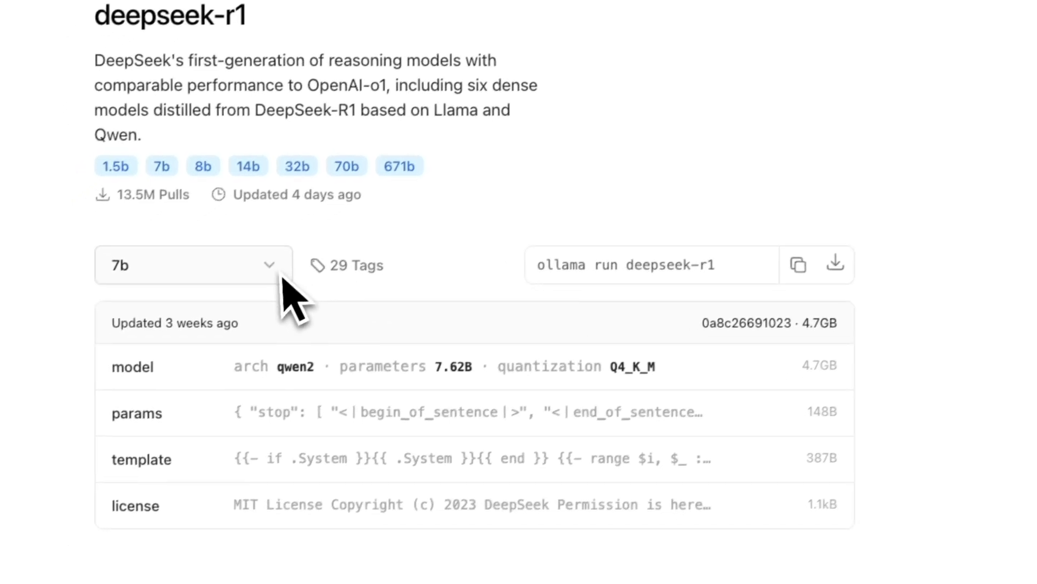
left_click(237, 300)
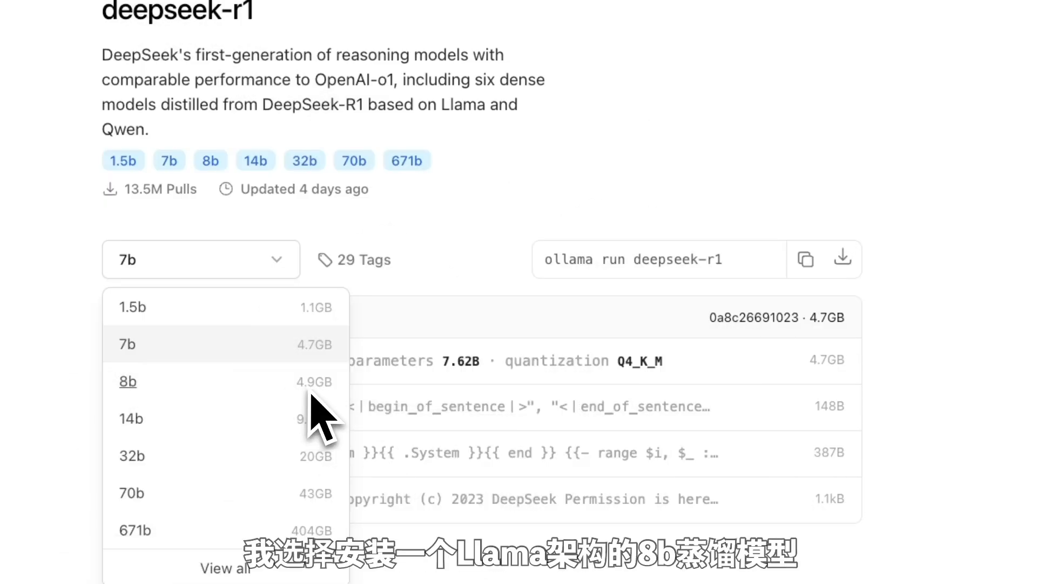
left_click(311, 390)
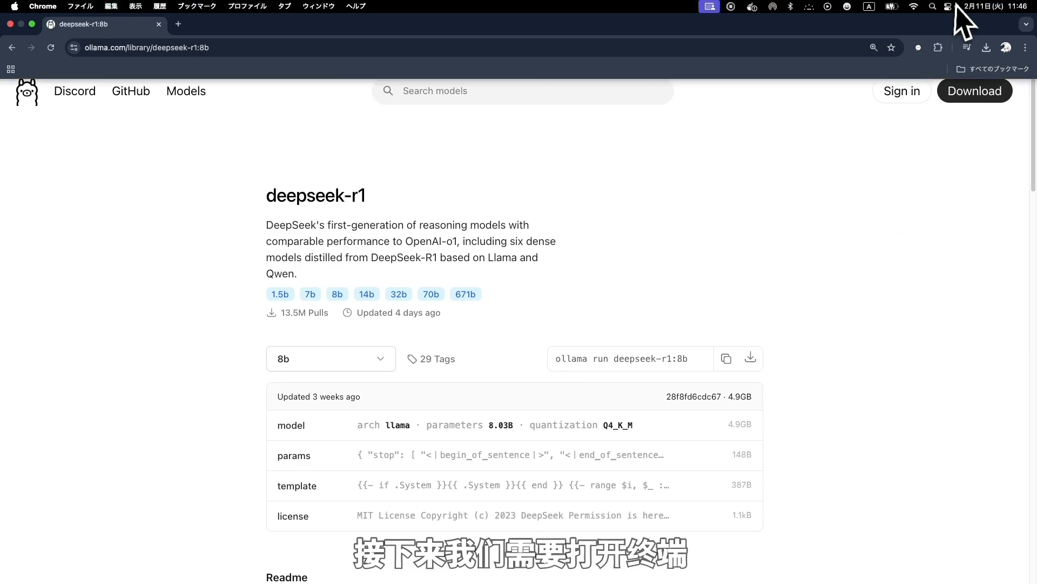
Open Terminal and run "ollama run deepseek-r1:8b" to install and start the model.
left_click(933, 7)
type("termin")
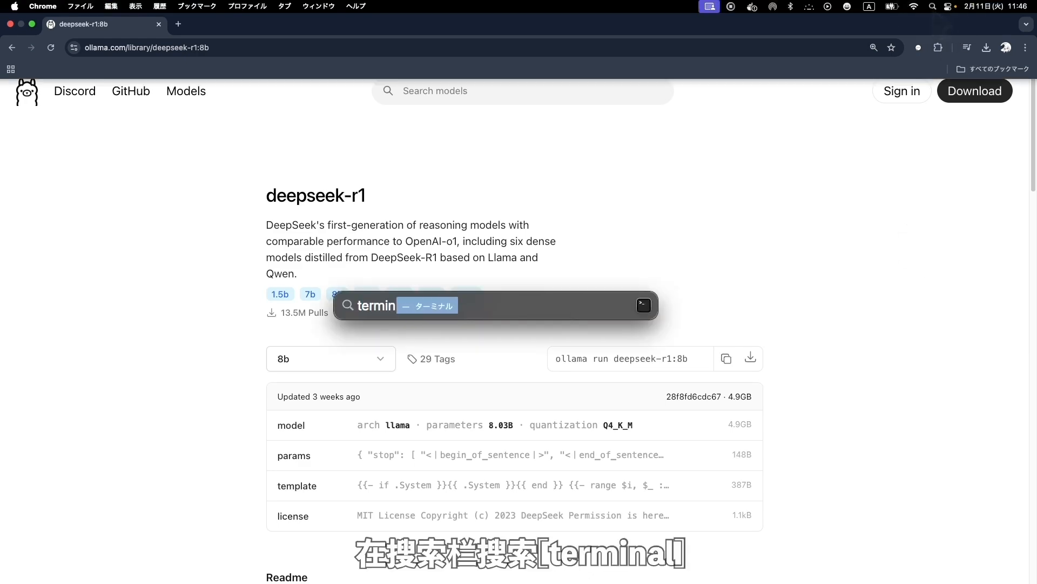
type("al")
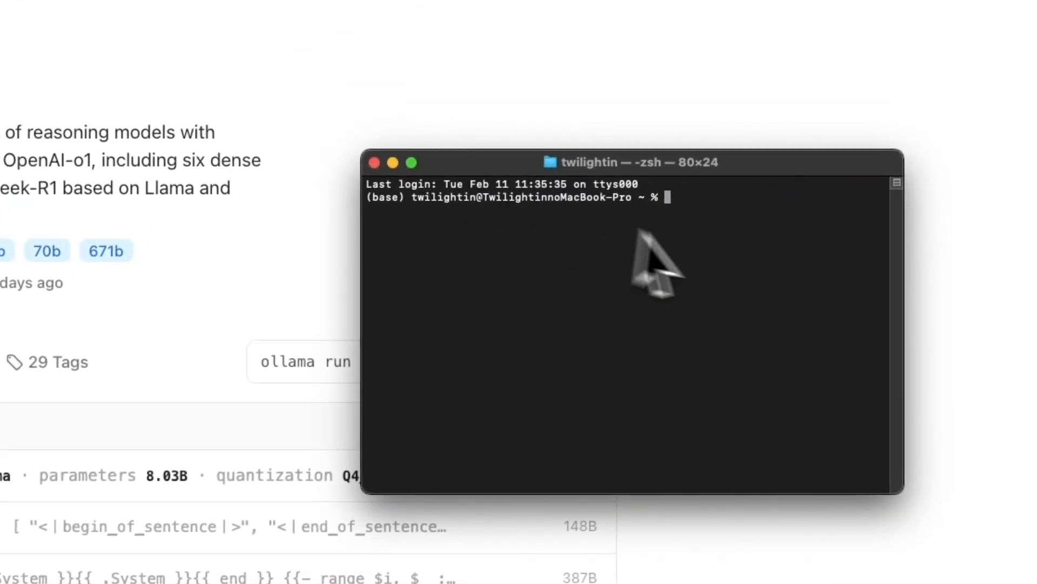
type("ollama run deepseek-r1:8b")
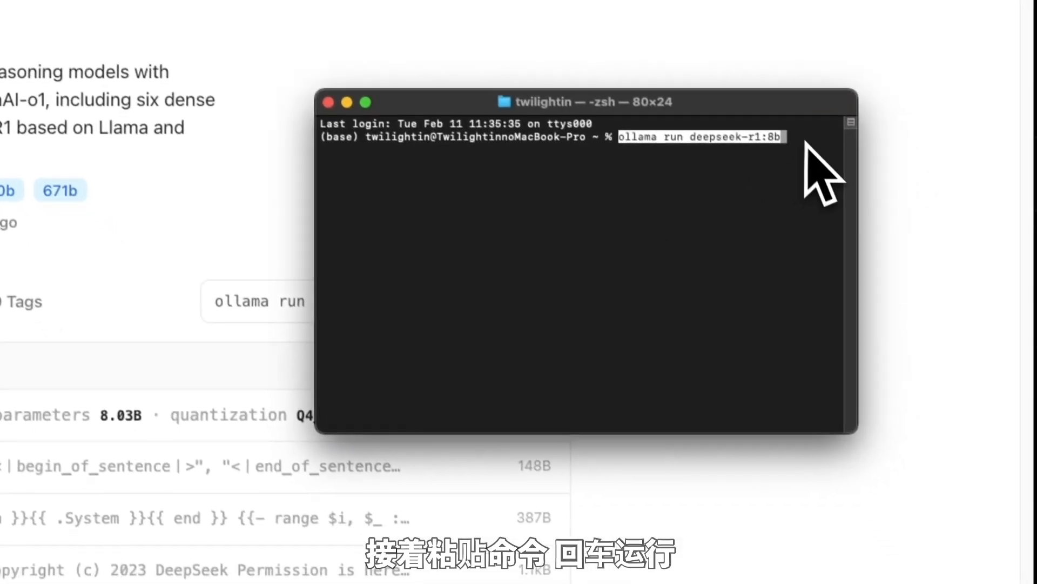
key("Return")
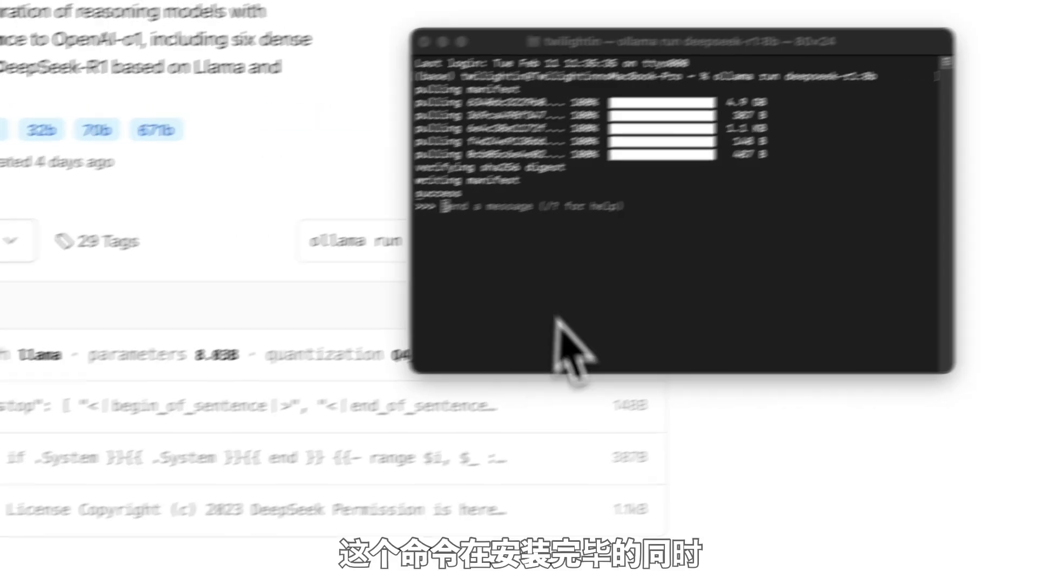
Ask the model to create a poem in the terminal, and end the chat with /bye.
type("create")
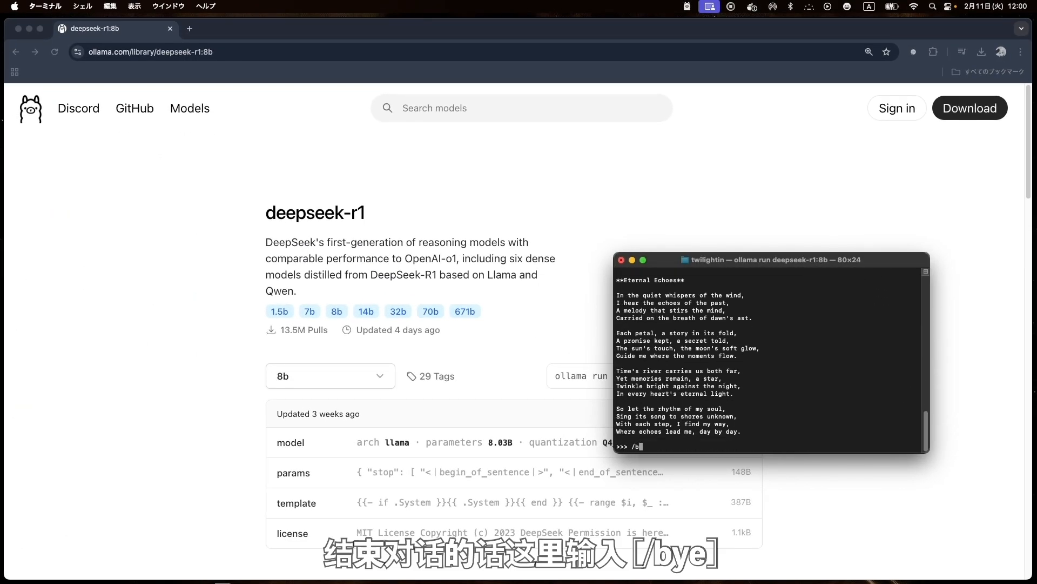
type("ye")
key("Return")
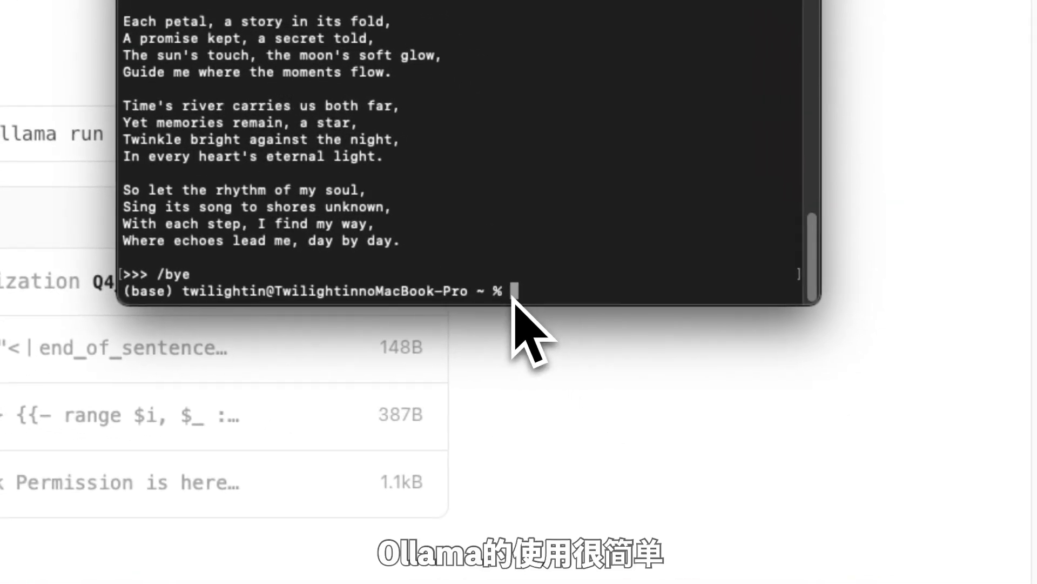
List the locally installed models with "ollama list" and highlight the deepseek-r1:8b entry.
type("ollama lis")
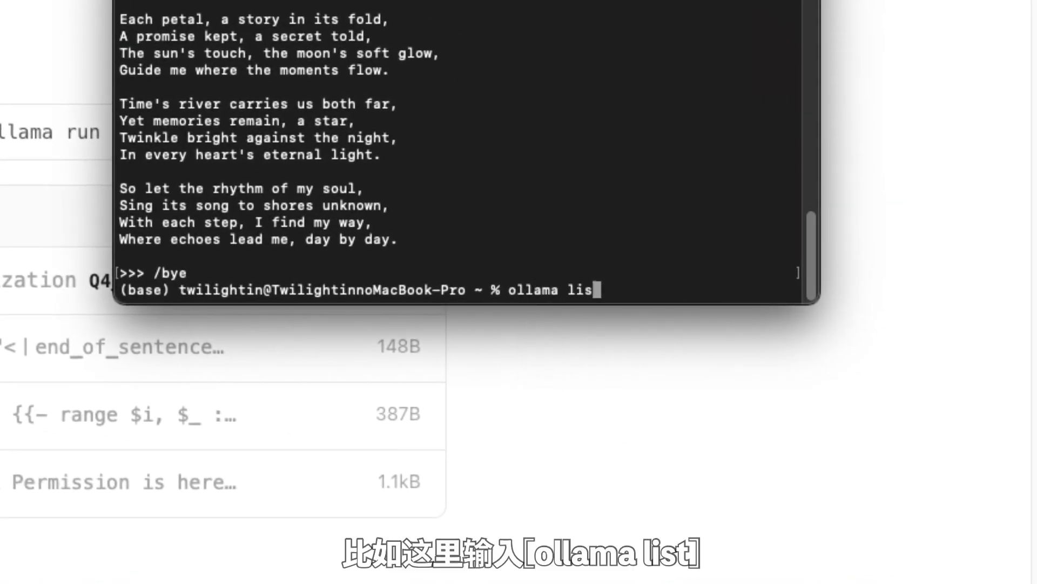
type("t")
key("Return")
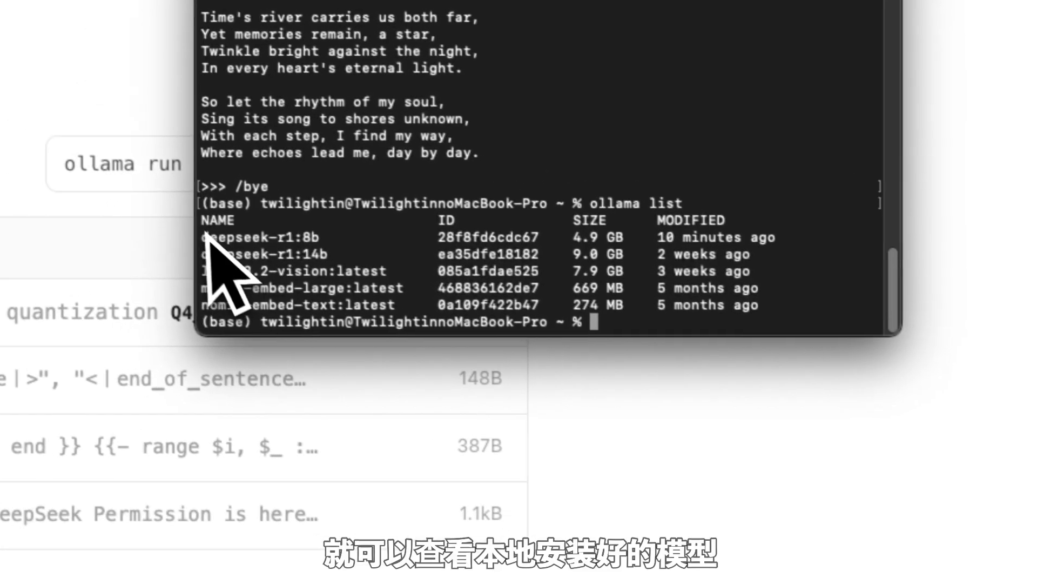
left_click_drag(120, 205, 710, 213)
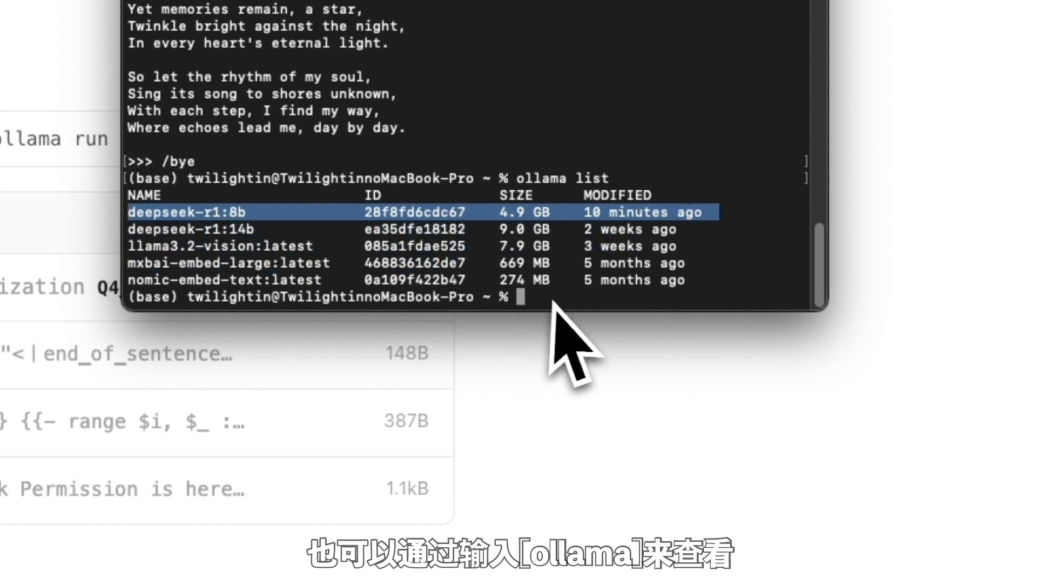
Run "ollama" to show its usage help and highlight the available commands section.
type("ollama")
key("Return")
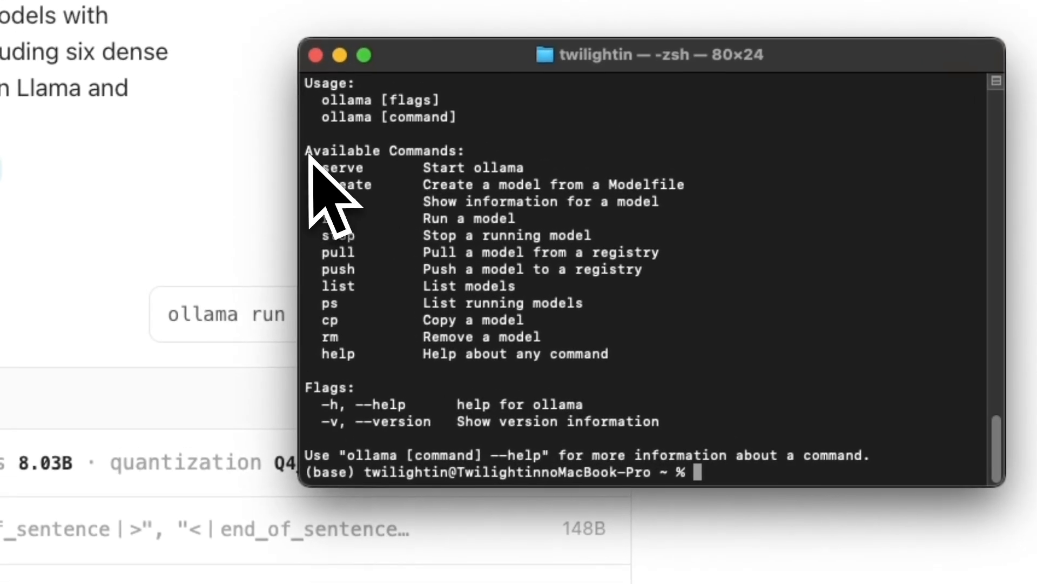
left_click_drag(306, 151, 698, 366)
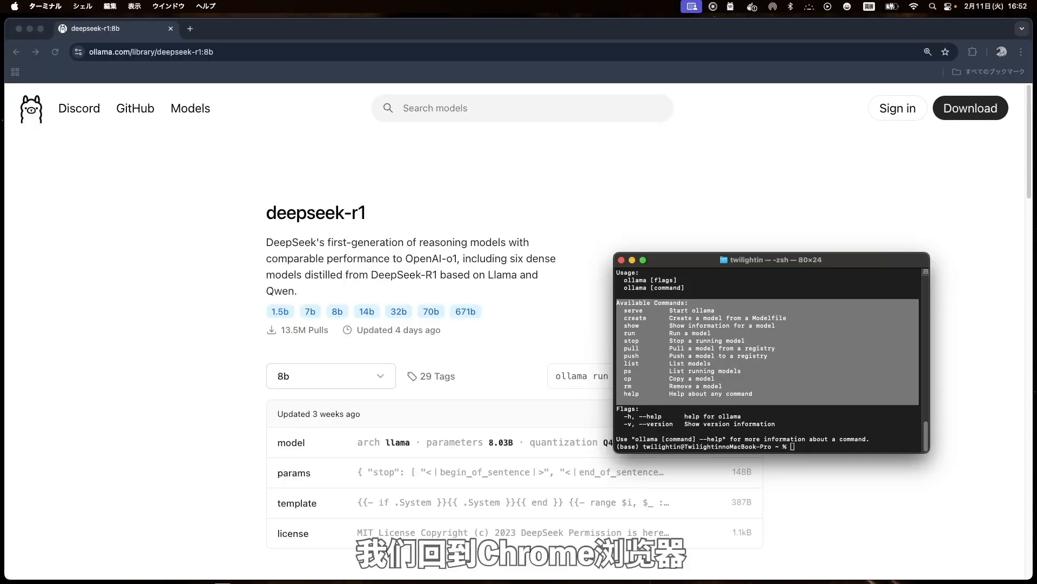
Switch to Chrome, search Google for page assist in a new tab and open its Chrome Web Store result.
left_click(190, 28)
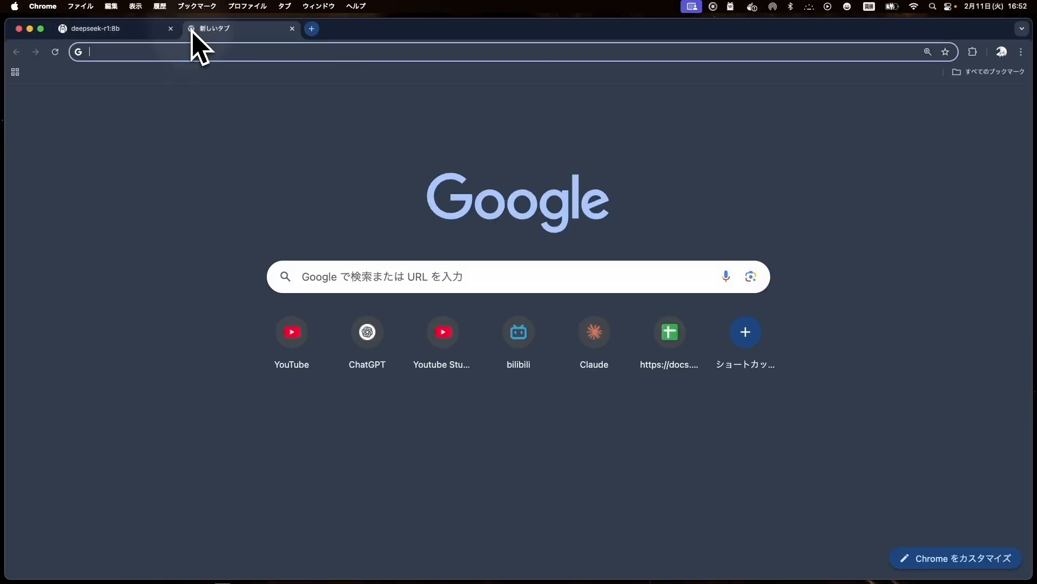
left_click(583, 282)
type("page assi")
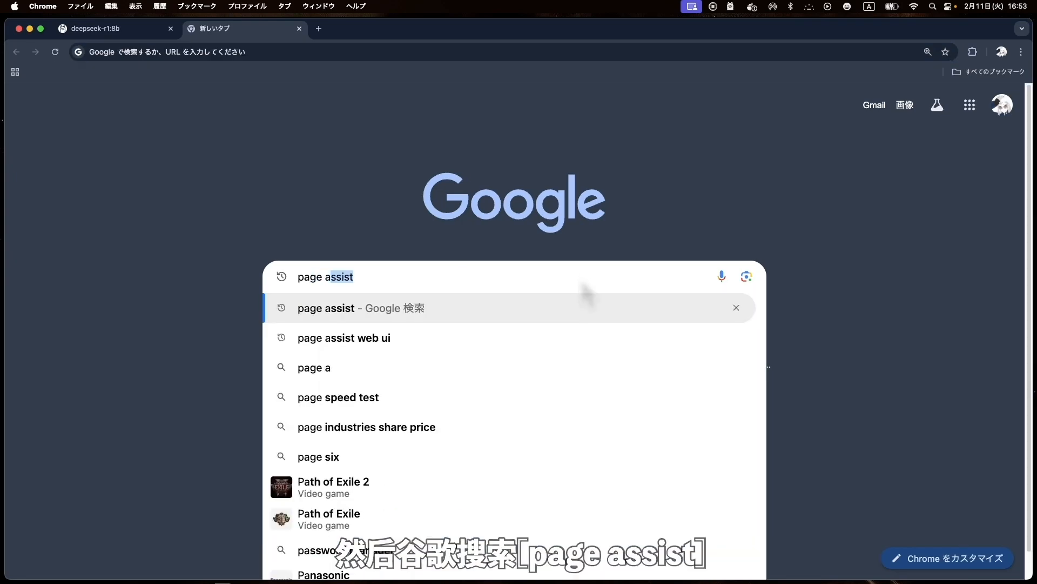
type("st")
key("Return")
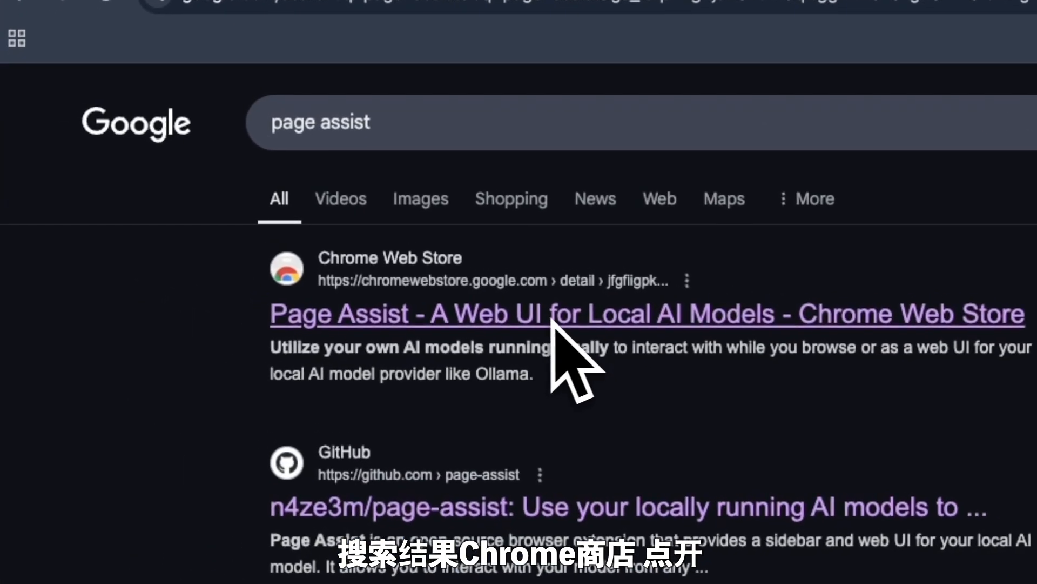
left_click(288, 196)
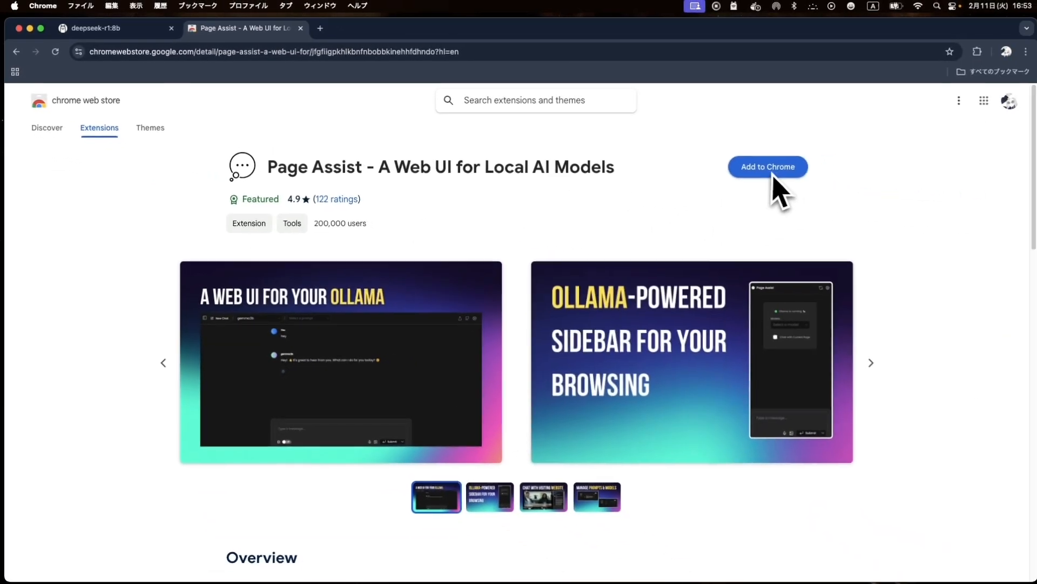
Add the Page Assist extension to Chrome and open its web UI.
left_click(768, 171)
left_click(597, 346)
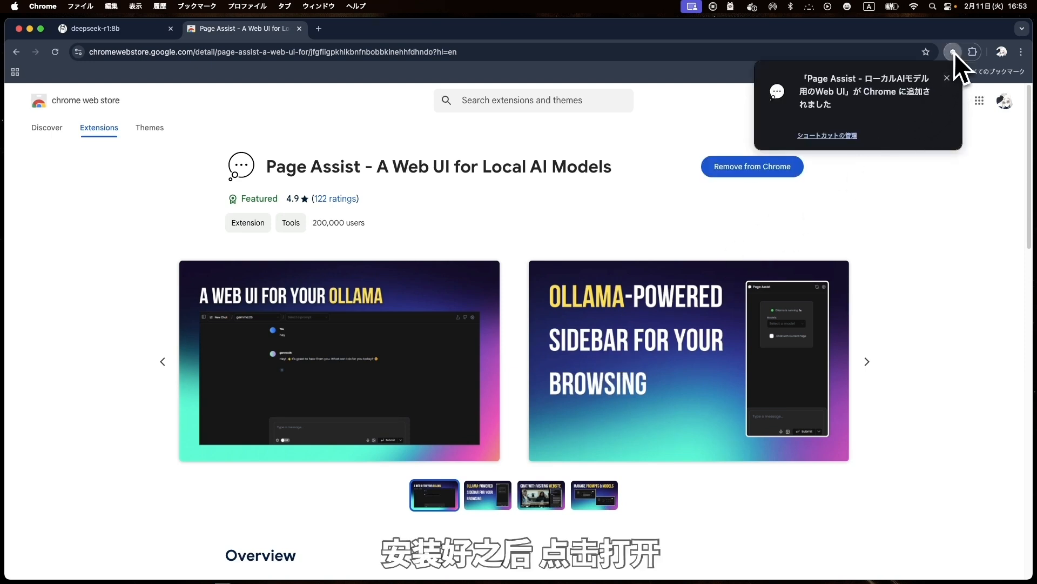
left_click(954, 52)
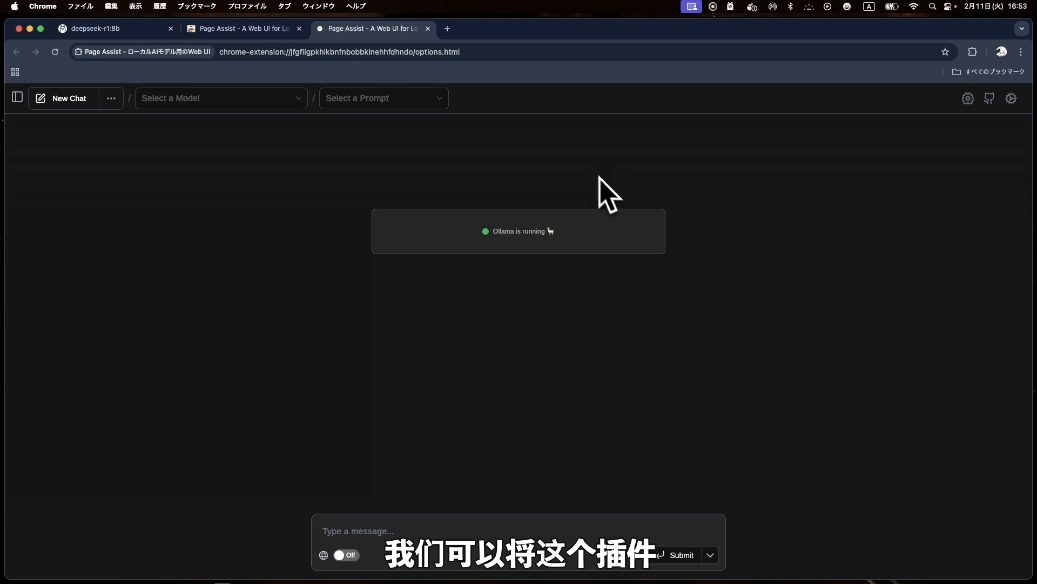
Pin the Page Assist extension to the browser toolbar and close the extensions list.
left_click(973, 51)
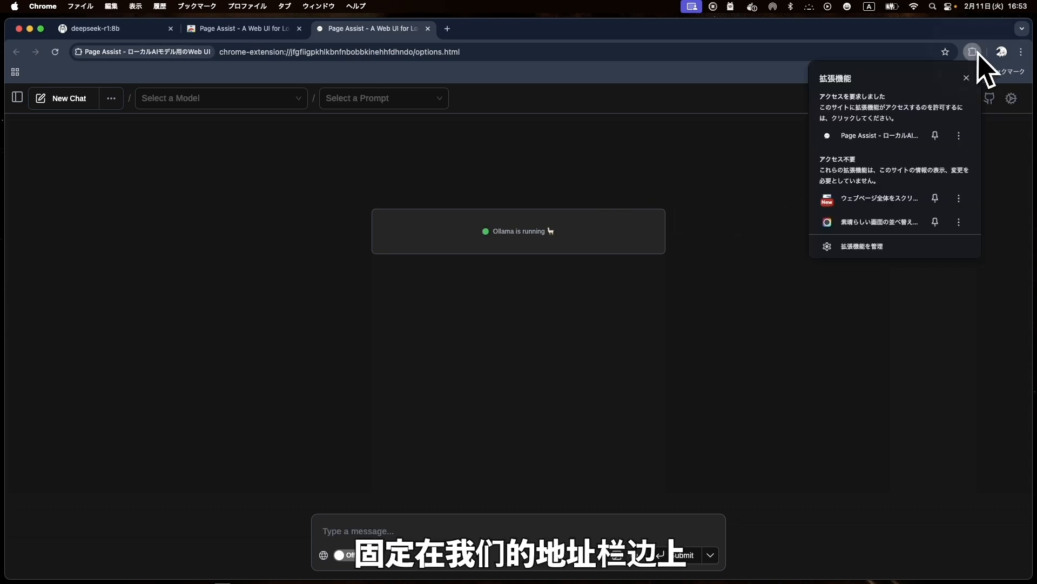
left_click(936, 135)
left_click(966, 77)
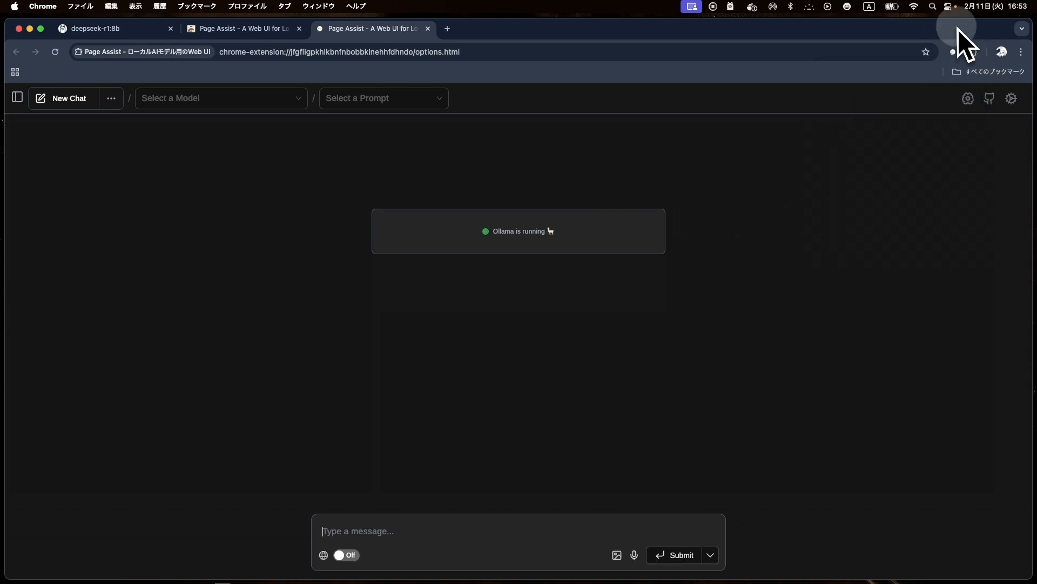
Enlarge the Page Assist page by two zoom levels and open Ollama's menu in the macOS menu bar.
left_click(1021, 52)
left_click(988, 269)
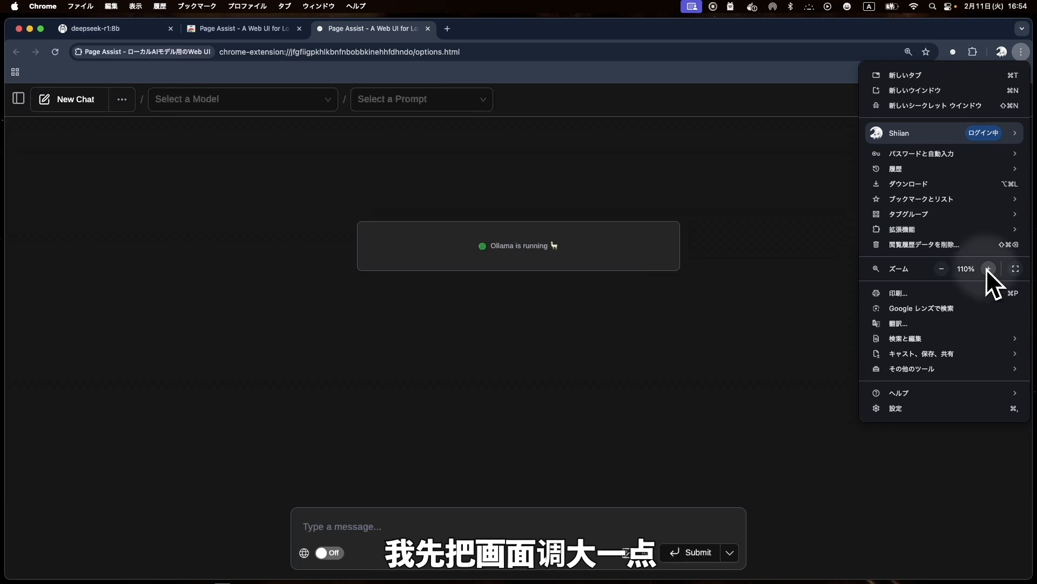
left_click(988, 269)
left_click(734, 296)
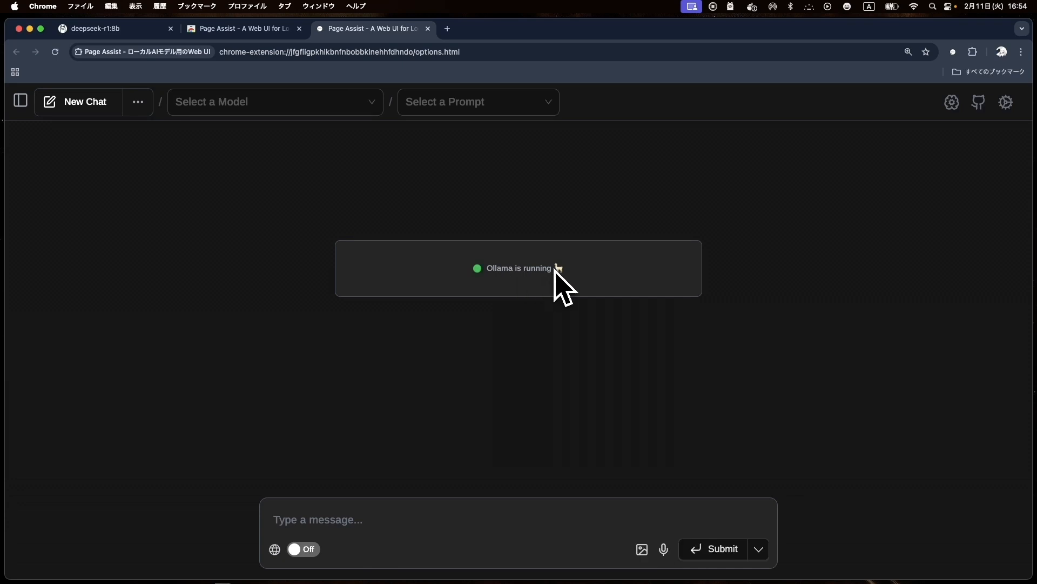
left_click(735, 10)
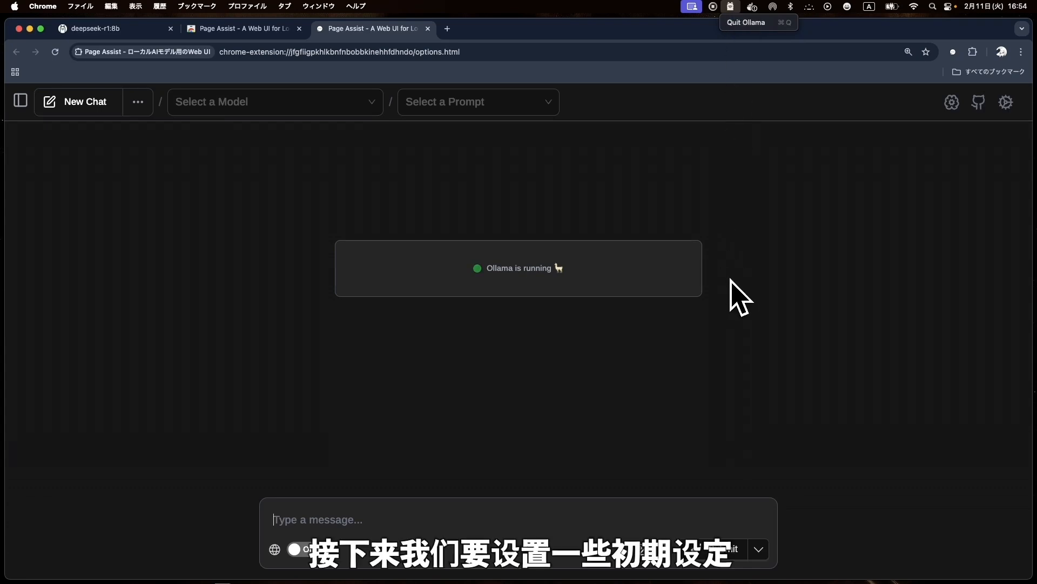
Open the Page Assist settings and set the speech recognition language to 中文 (普通话 中国大陆).
left_click(1005, 105)
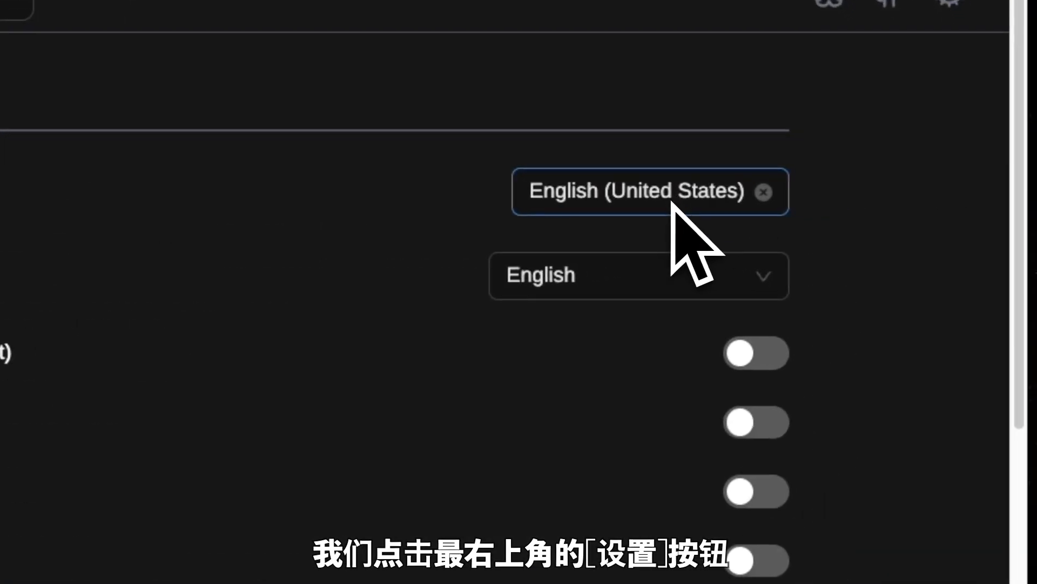
left_click(660, 204)
scroll(671, 428, "down", 15)
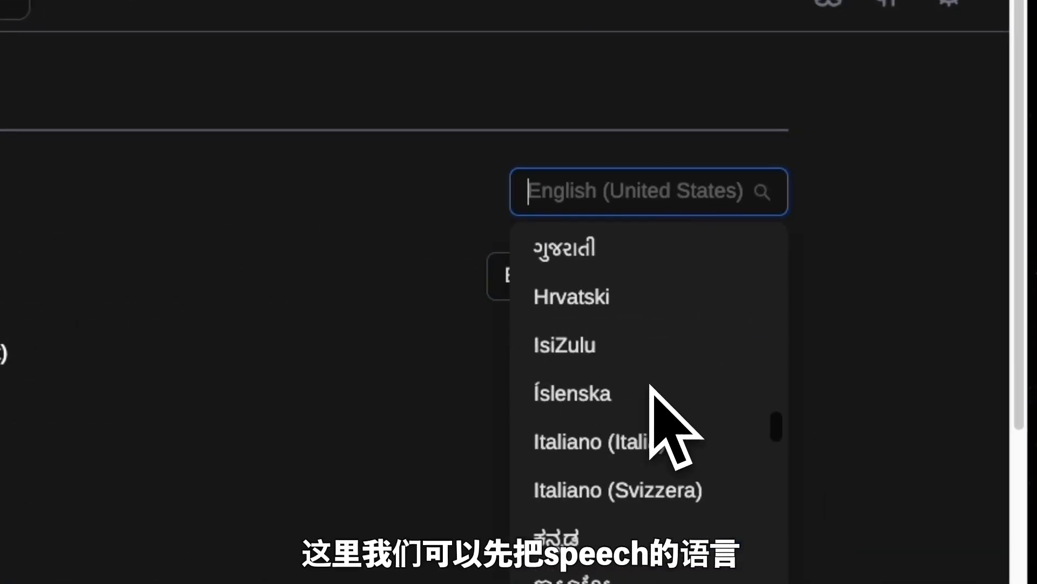
scroll(651, 394, "down", 6)
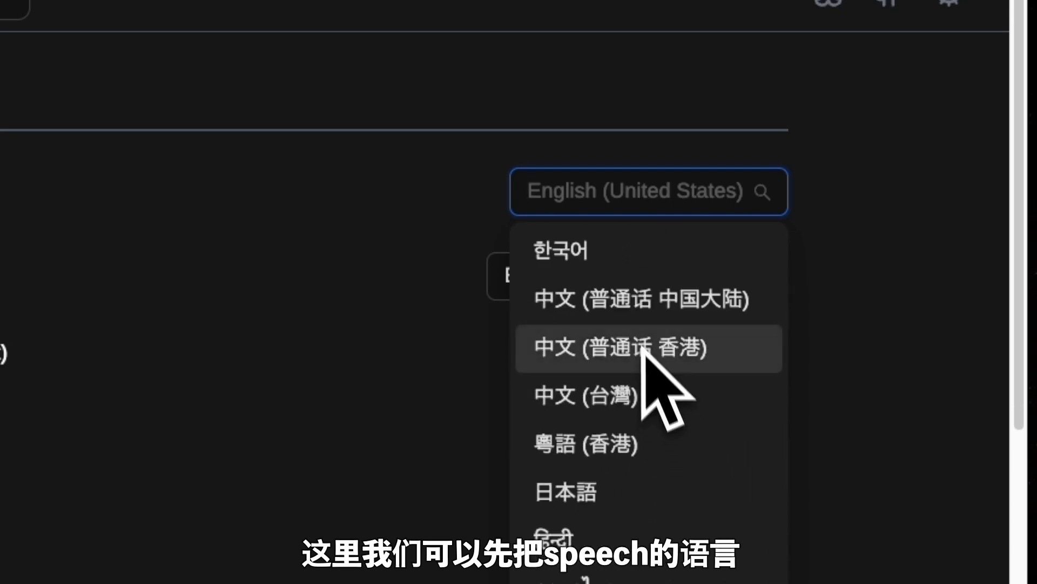
left_click(641, 303)
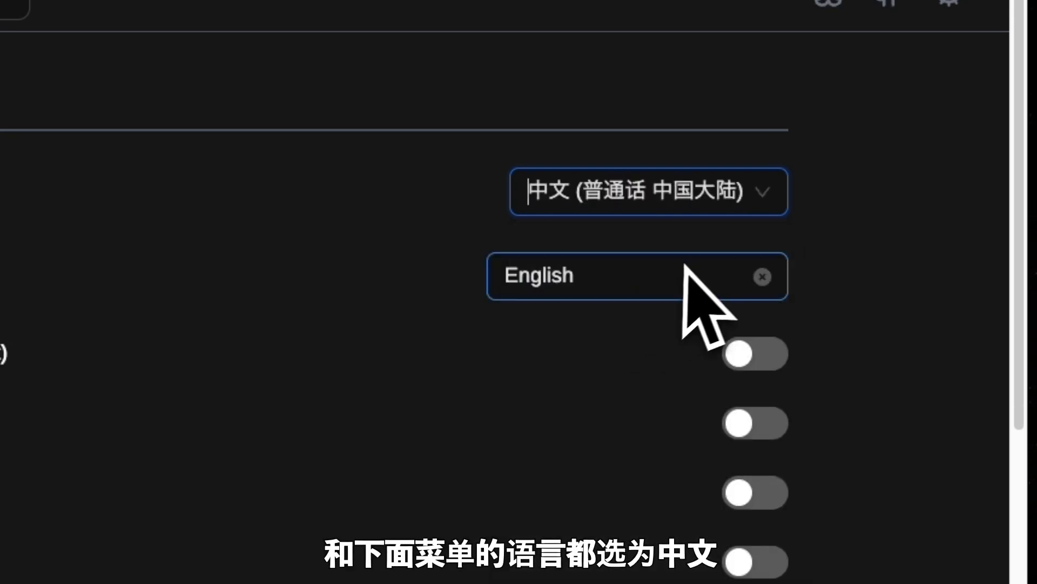
Set the interface language to 简体中文 and switch Page Assist to the light theme.
left_click(687, 274)
scroll(697, 378, "down", 5)
scroll(709, 427, "up", 4)
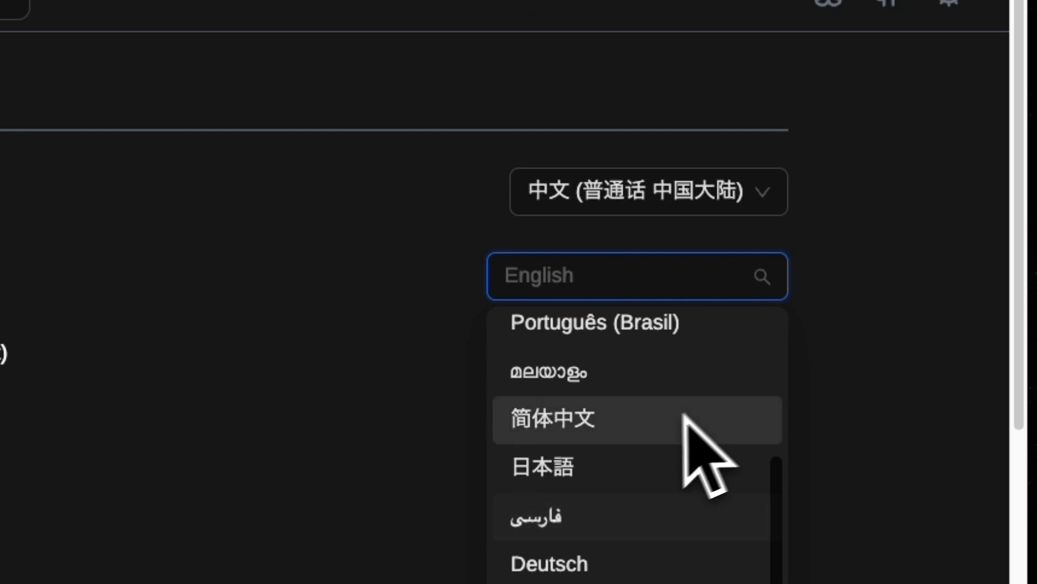
left_click(686, 417)
left_click(889, 532)
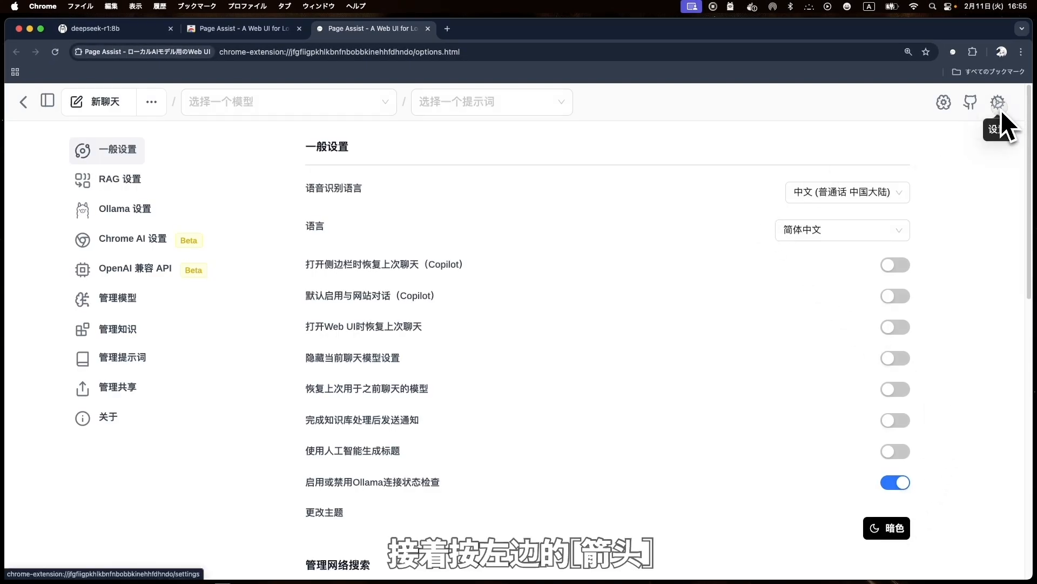
Return to the chat page and select deepseek-r1:8b as the model.
left_click(23, 103)
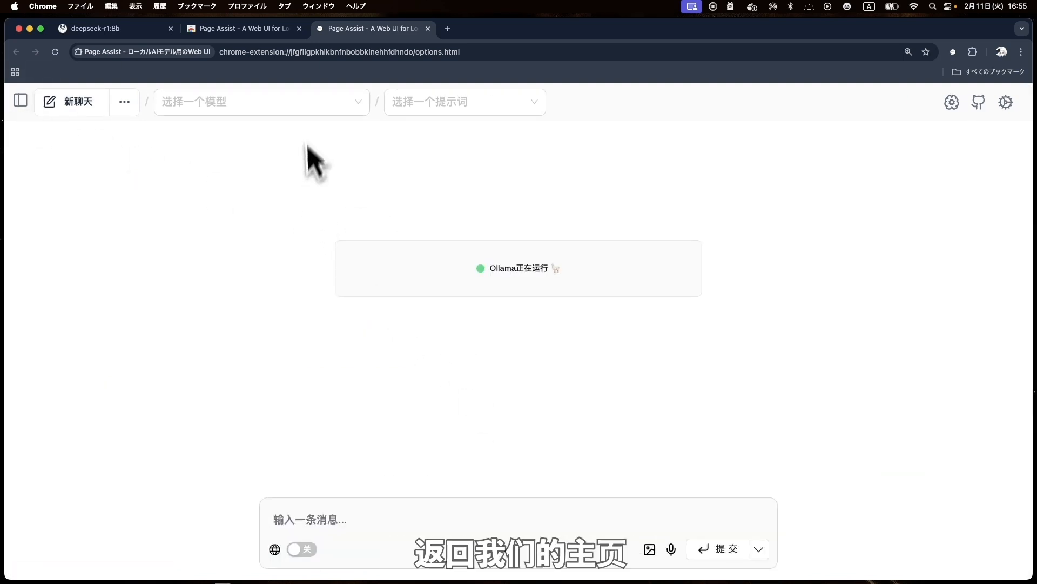
left_click(311, 106)
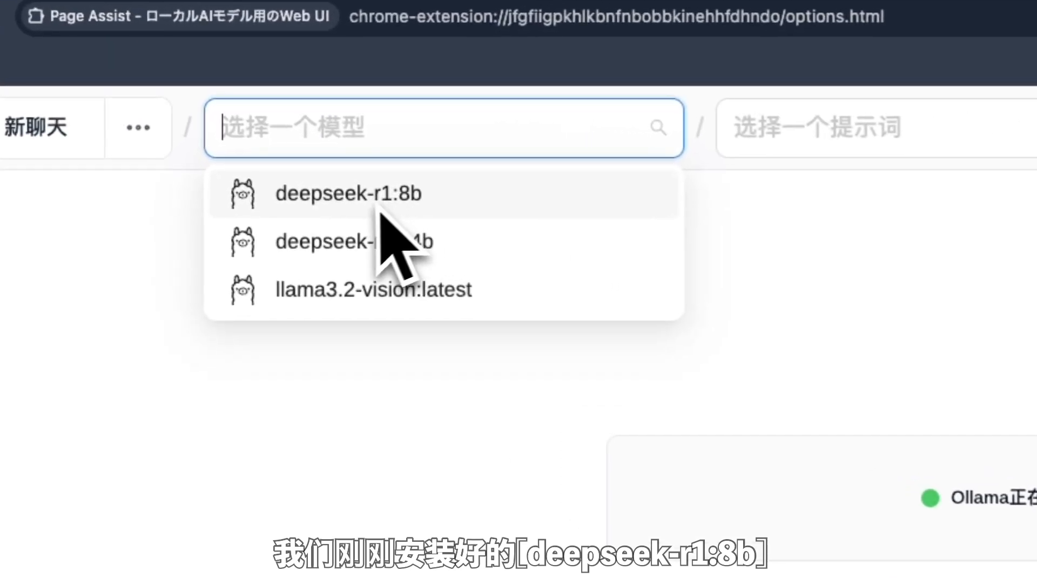
left_click(424, 213)
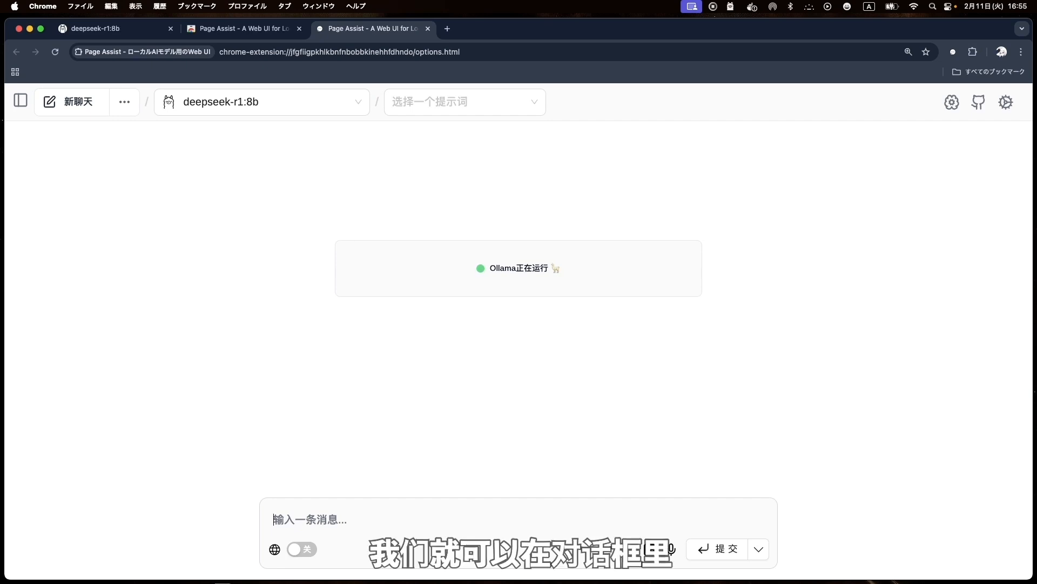
Send the question "如何克服拖延症" to the model.
left_click(367, 520)
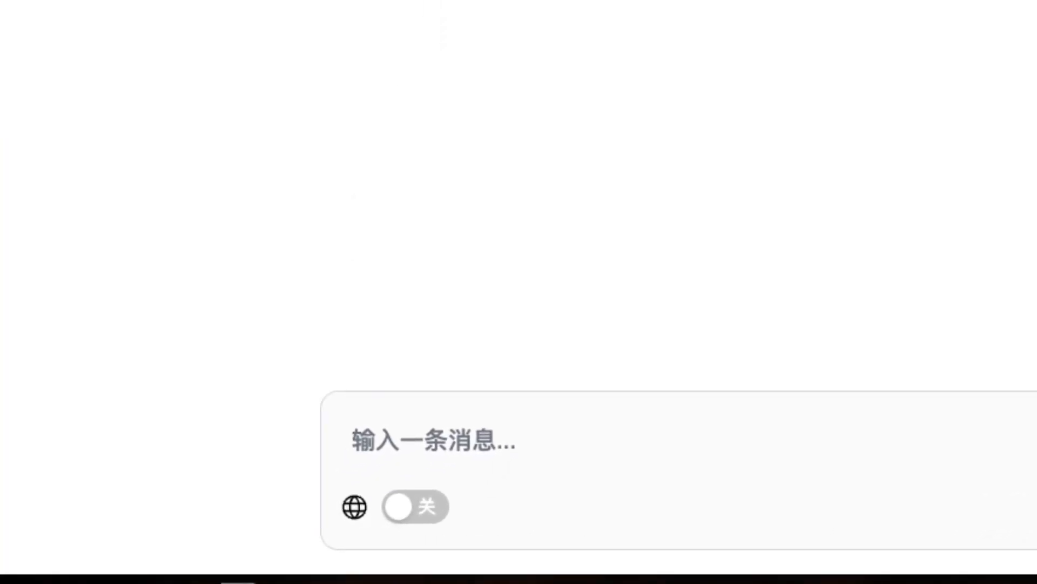
type("如何克服")
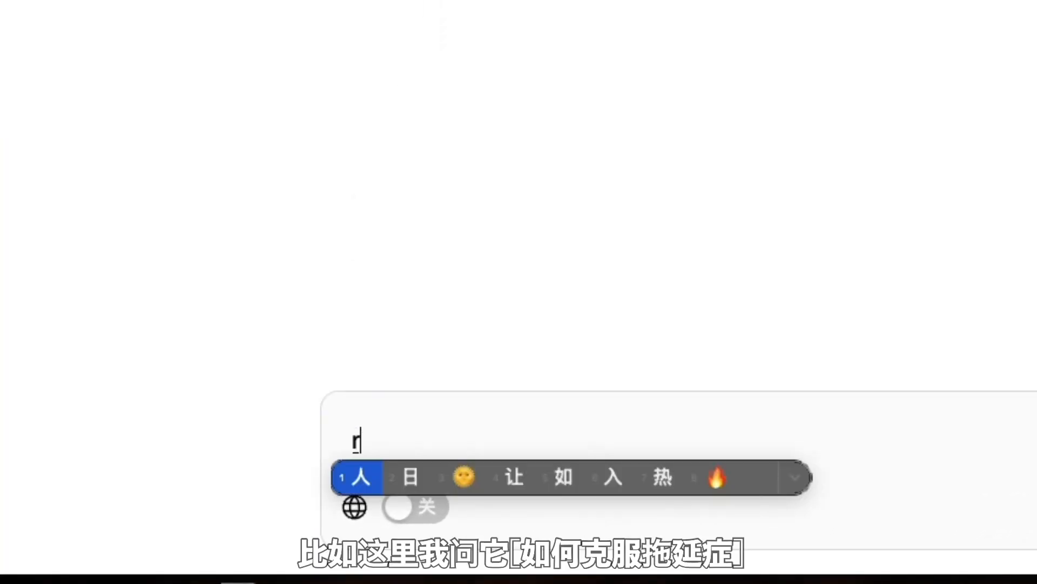
type("拖延症")
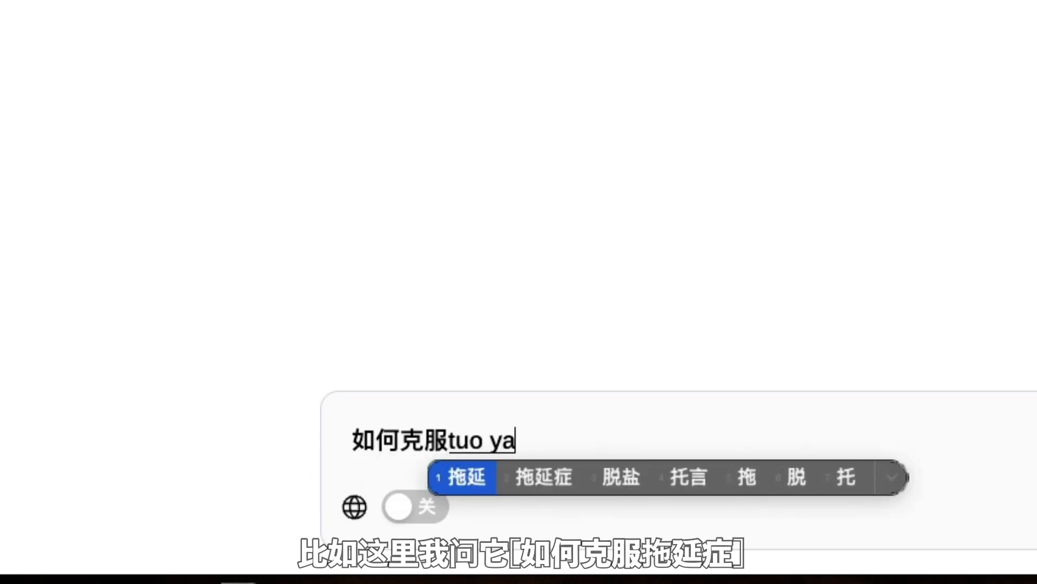
key("Return")
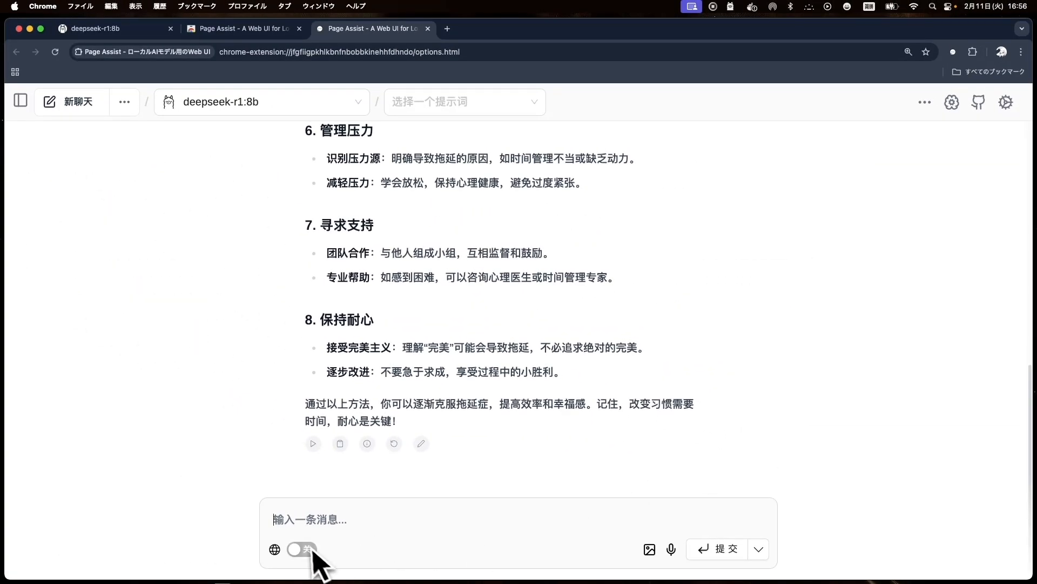
Turn on internet search for the chat.
left_click(304, 549)
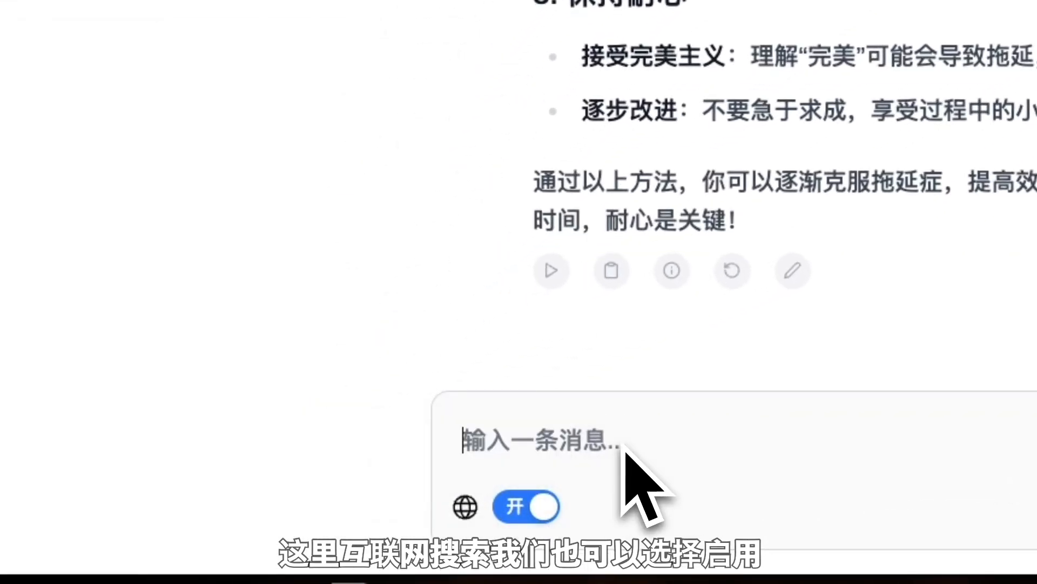
type("gei")
key("BackSpace")
key("BackSpace")
key("BackSpace")
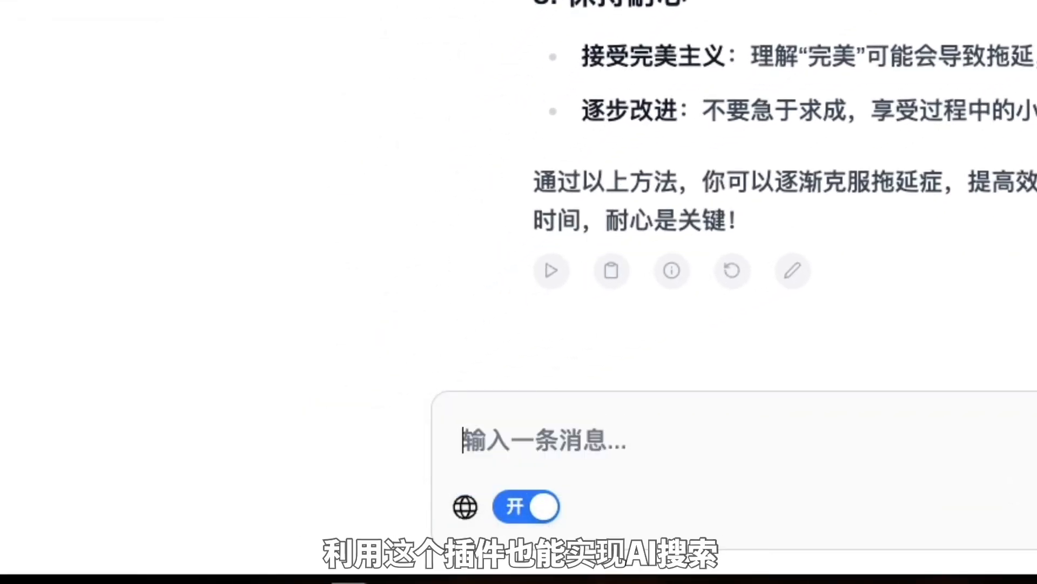
Send the prompt "告诉我三个最新的AI新闻" and expand the model's thinking section in the reply.
type("告诉我sa")
key("BackSpace")
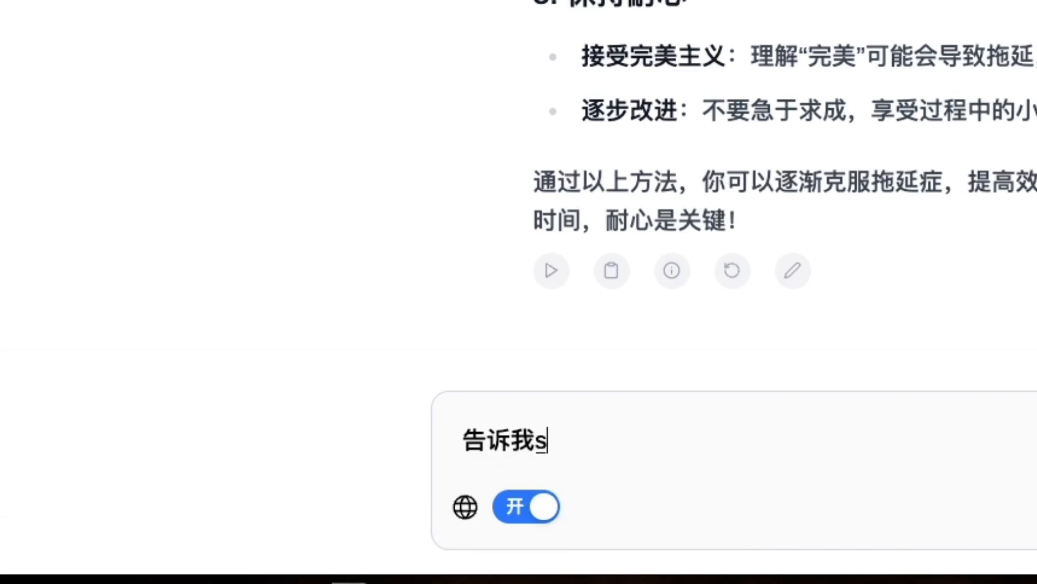
type("三个最新d")
type("AI")
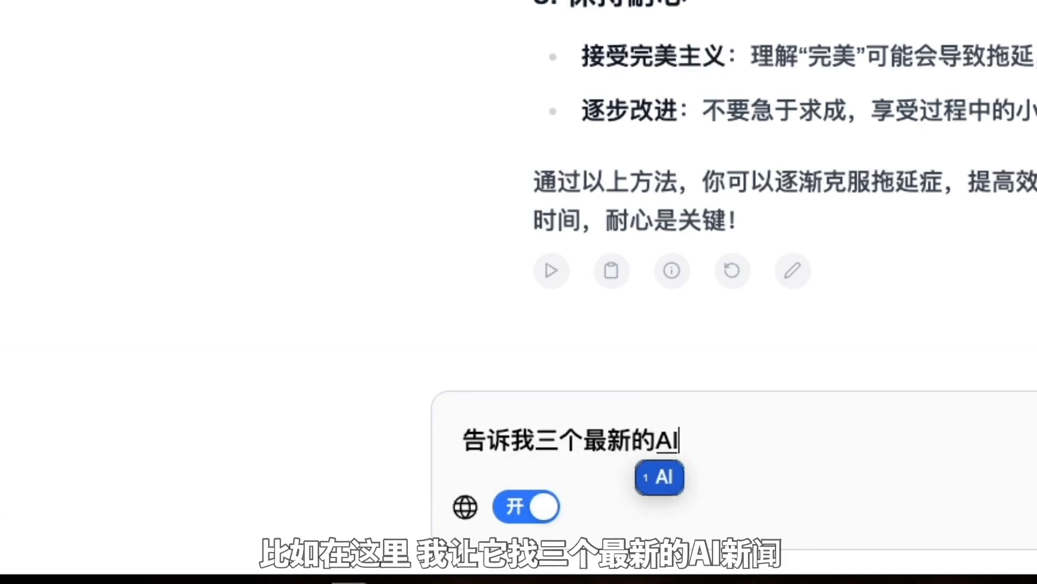
type("xinwen")
key("space")
key("Return")
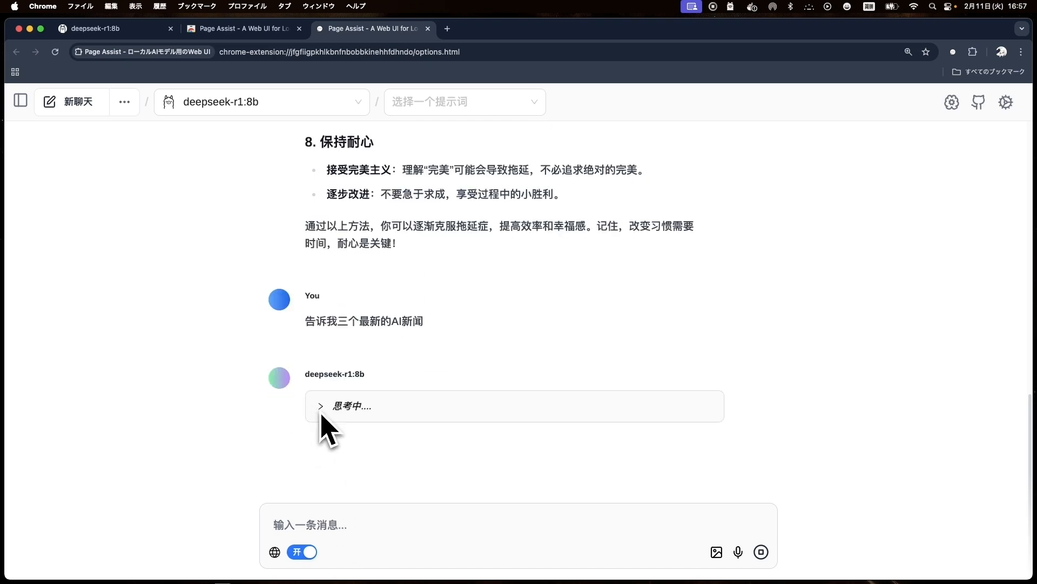
left_click(321, 414)
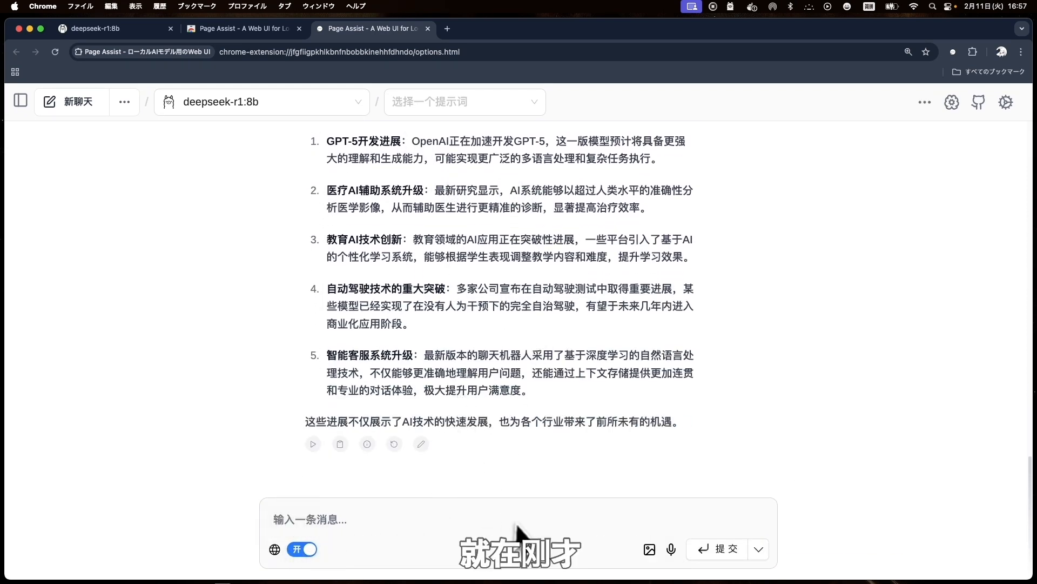
Review the search engine choices in the web search settings, keep DuckDuckGo, and return to the chat.
left_click(1006, 101)
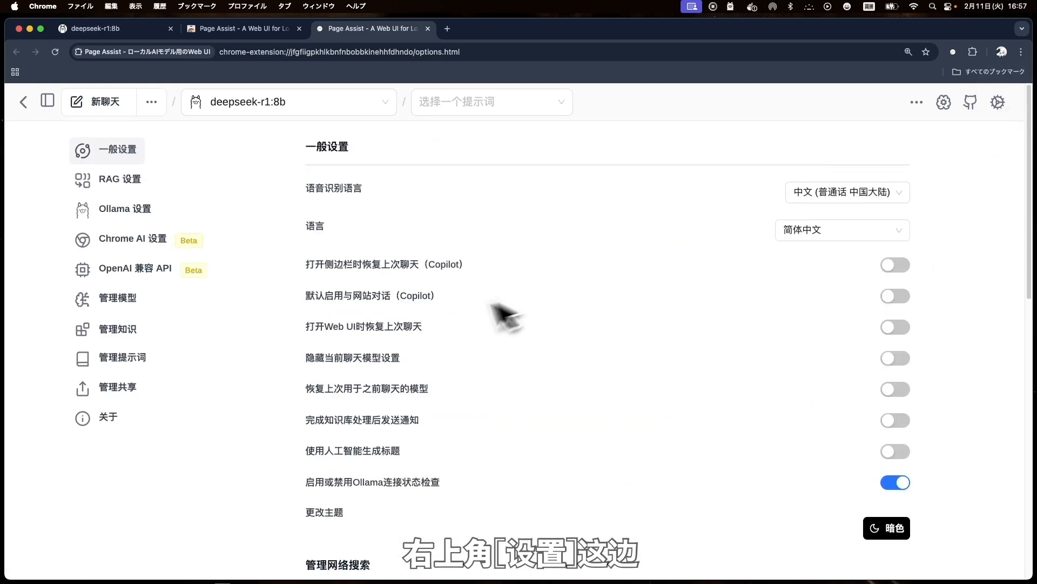
scroll(419, 340, "down", 6)
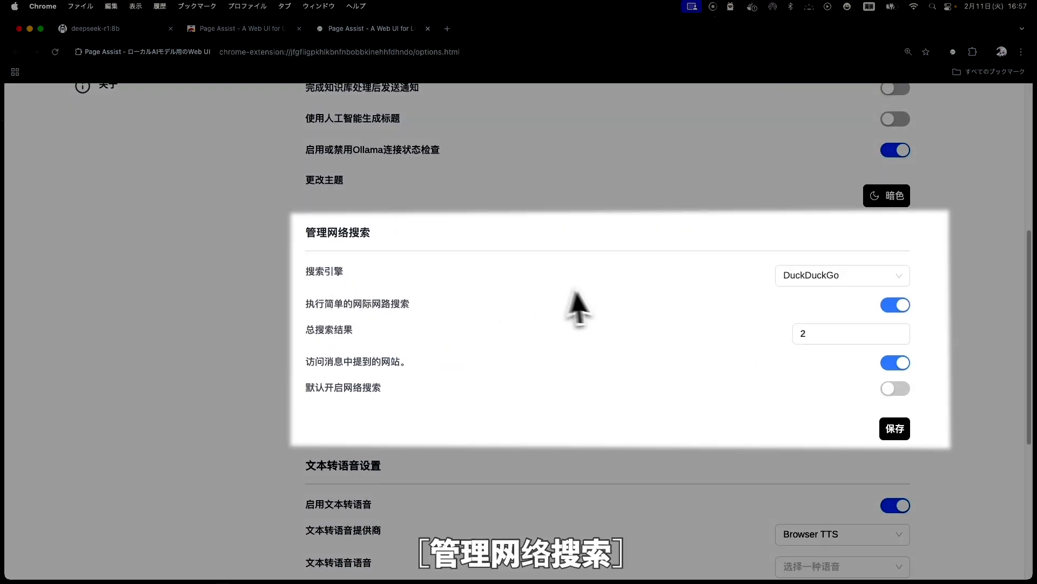
left_click(843, 275)
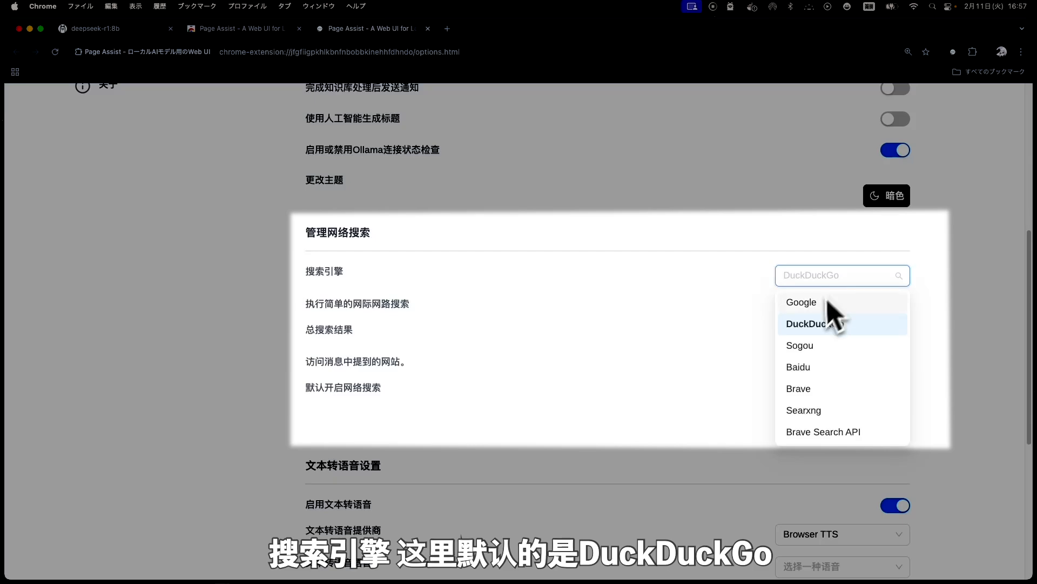
left_click(843, 327)
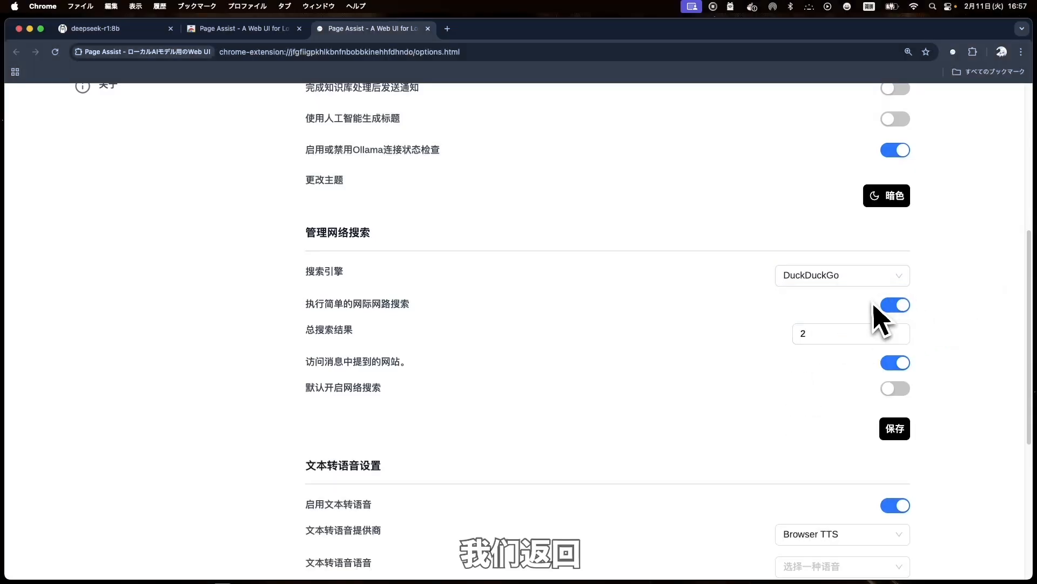
scroll(874, 306, "up", 6)
left_click(23, 101)
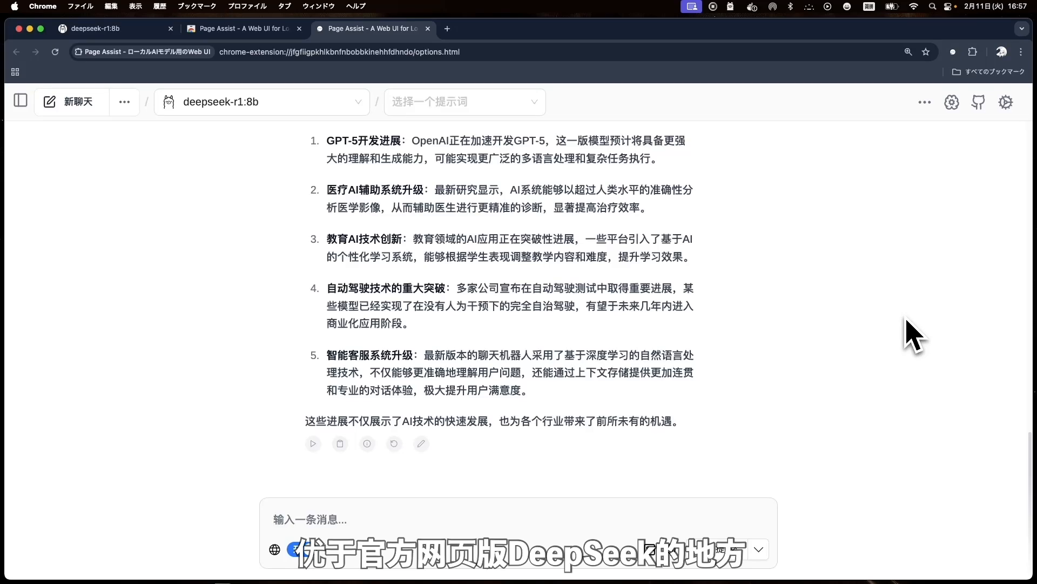
Open the current chat model settings and examine the temperature parameter.
left_click(952, 102)
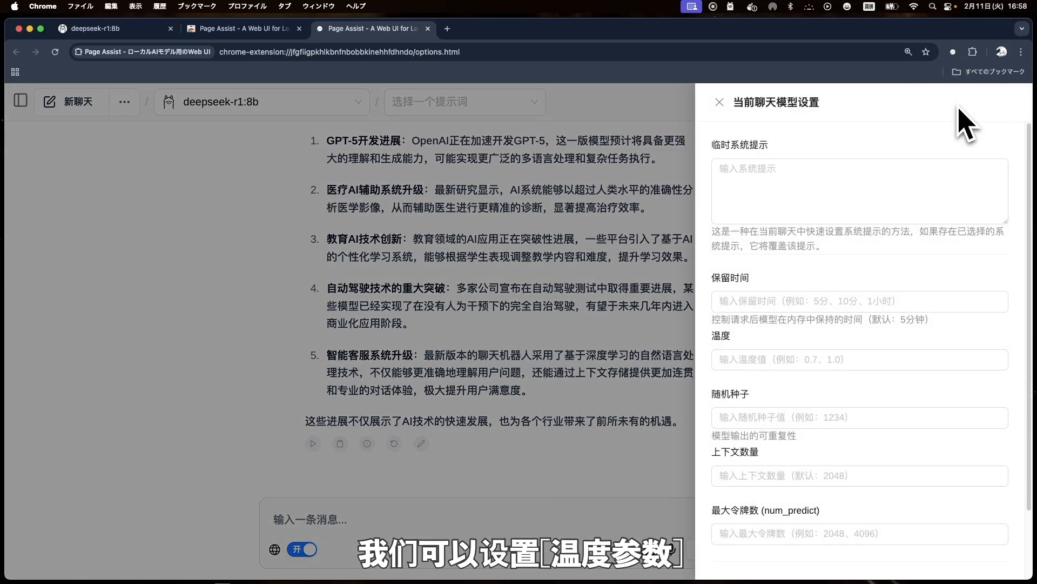
scroll(931, 338, "down", 3)
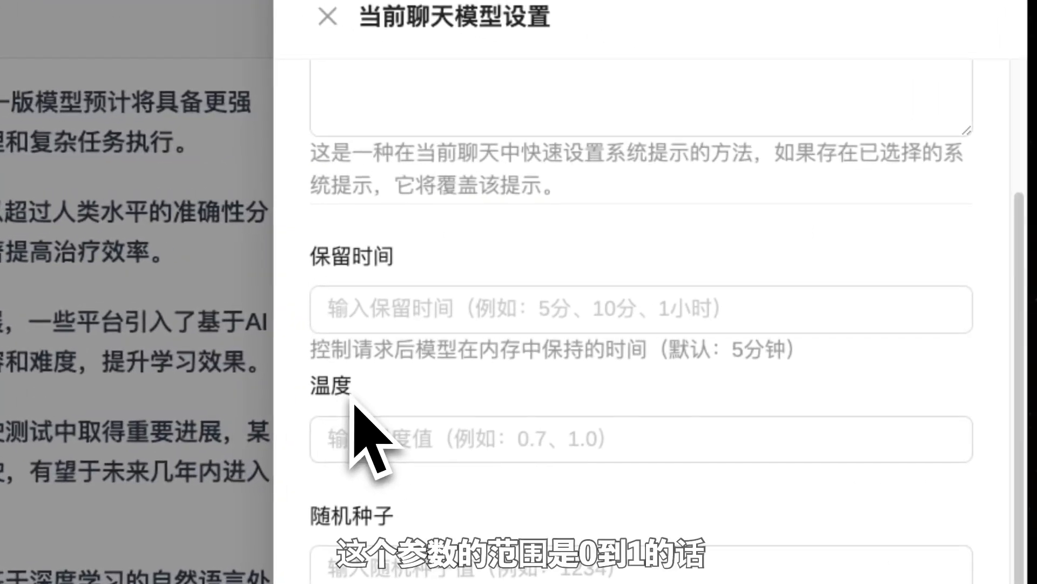
left_click(734, 297)
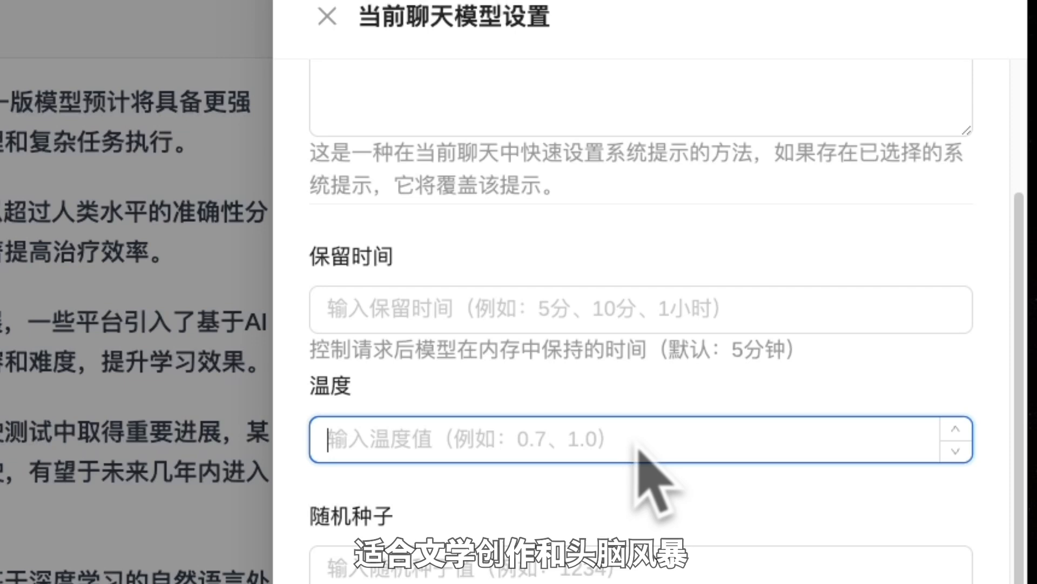
scroll(637, 447, "up", 3)
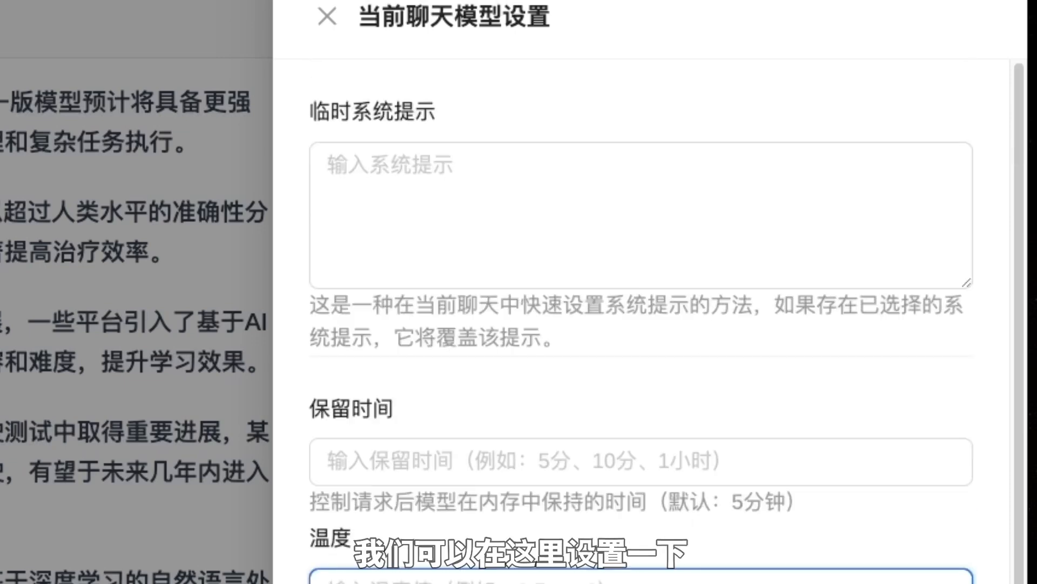
Enter "输出结果使用markdown格式" as the temporary system prompt for the current chat.
left_click(329, 165)
type("shuch")
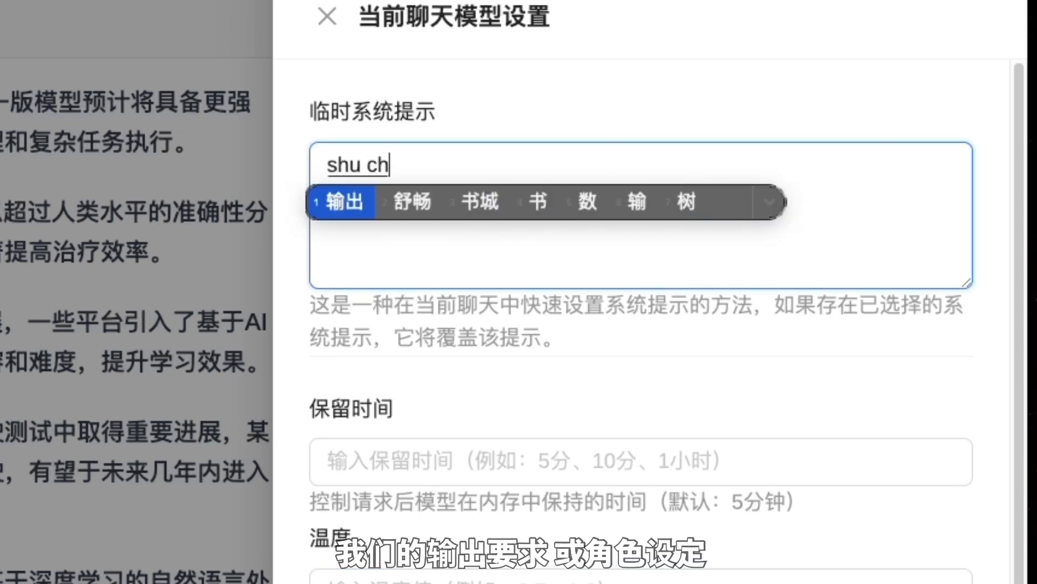
key("space")
type("jieguo")
key("space")
type("shiy")
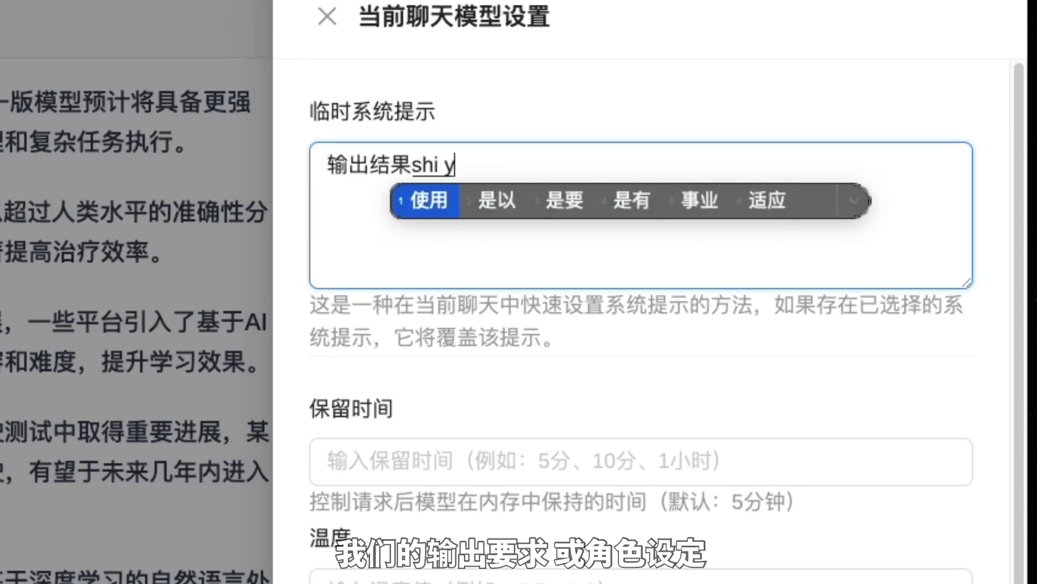
key("space")
type("markdown")
key("space")
type("ges")
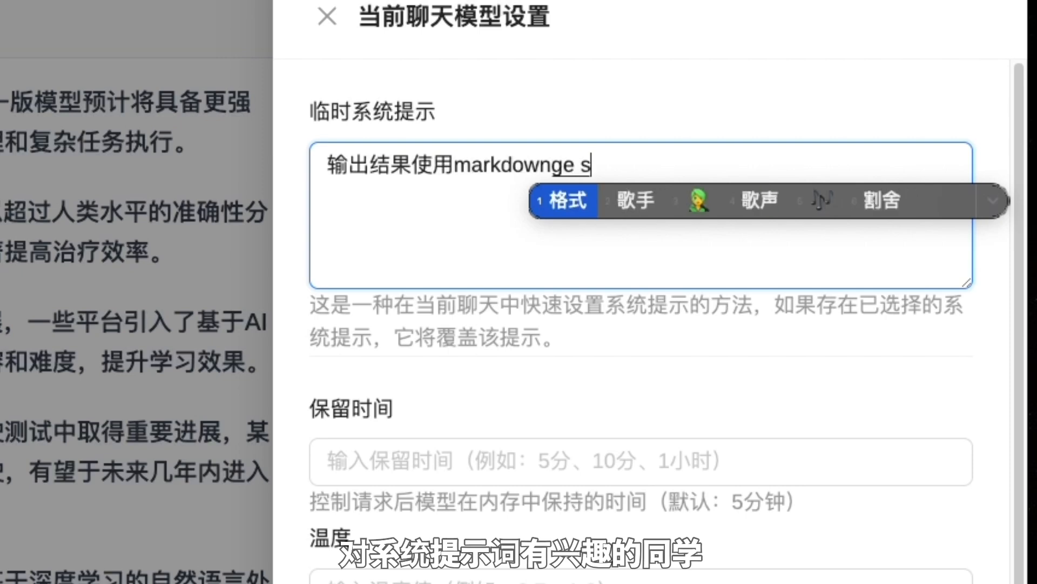
key("space")
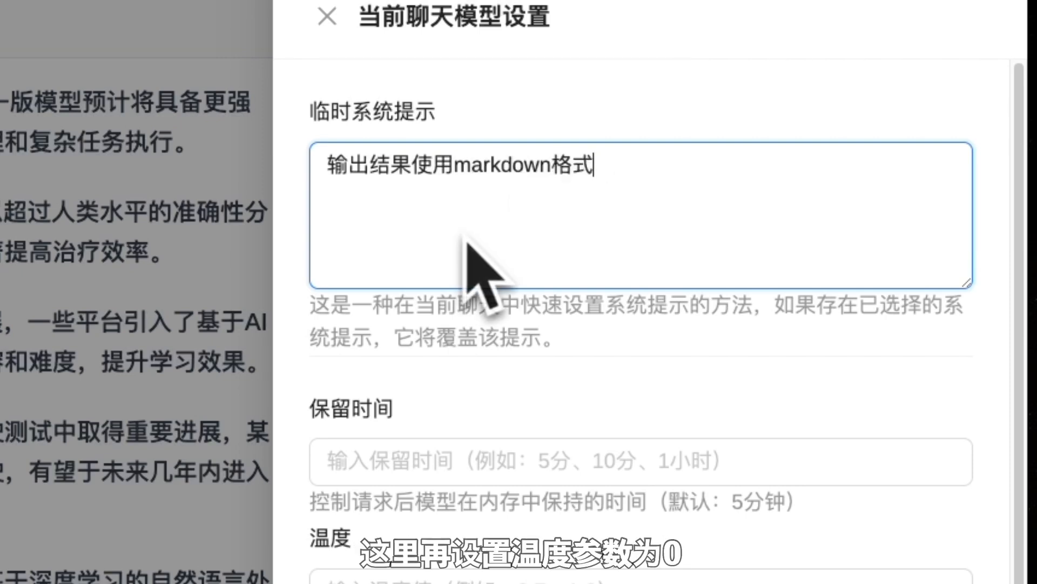
Set the temperature to 0 and save the current chat model settings.
scroll(456, 406, "down", 8)
left_click(432, 162)
type("0")
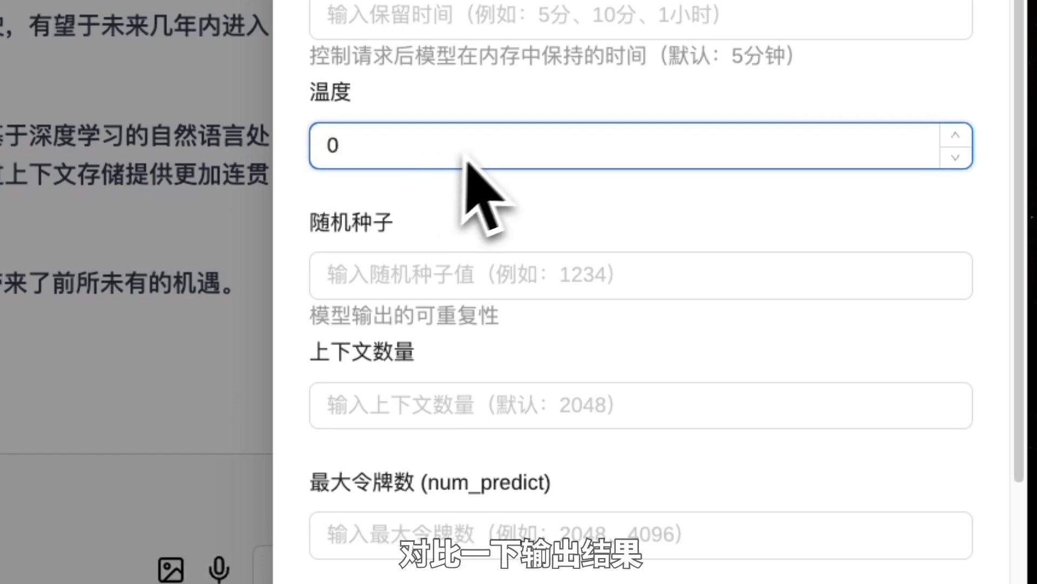
scroll(557, 232, "down", 4)
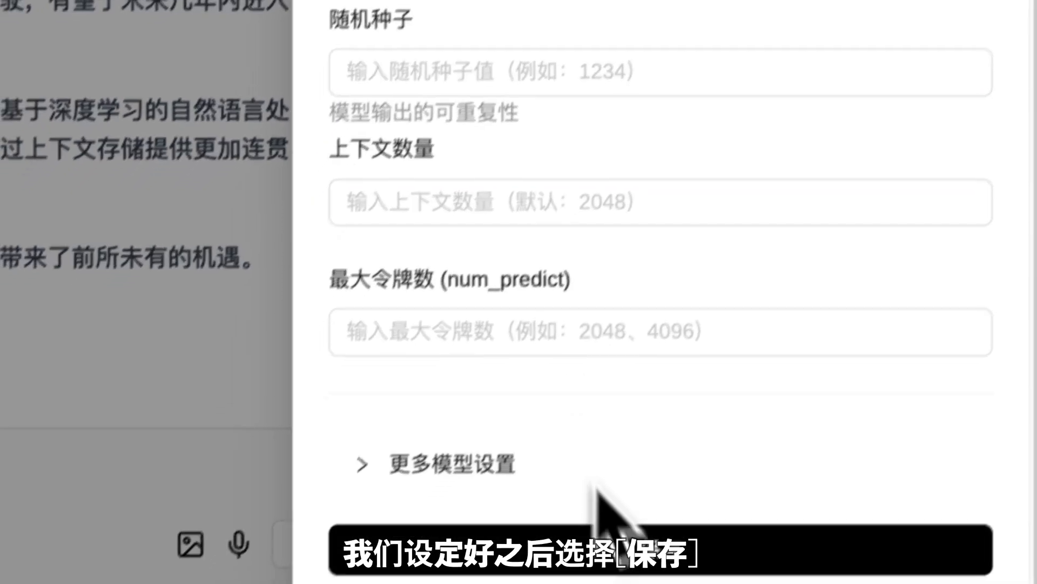
left_click(694, 526)
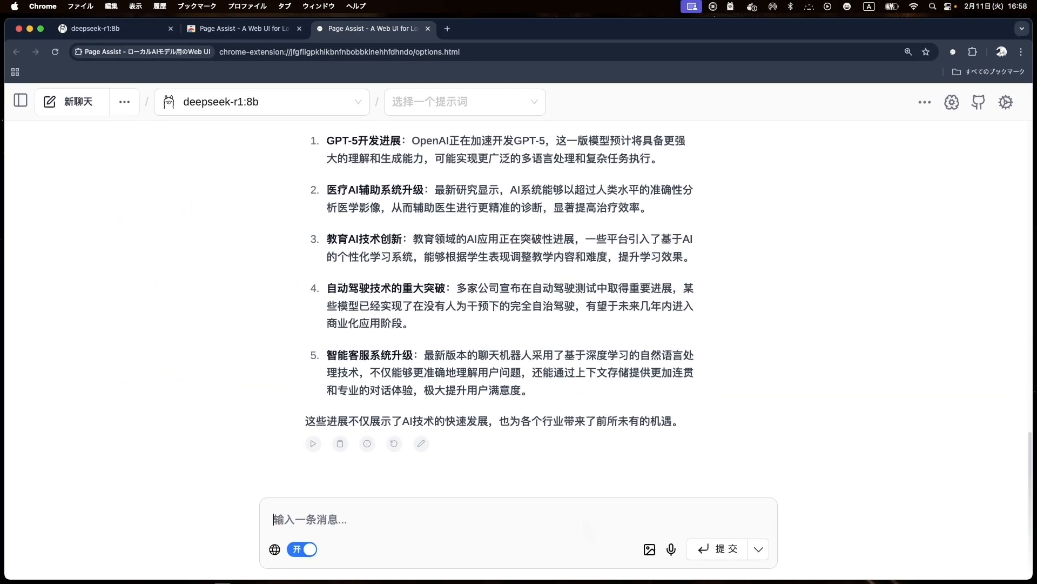
Send the prompt "给我三个最新的AI新闻" and expand the model's thinking section in the reply.
type("我三个最新的AIxin wen")
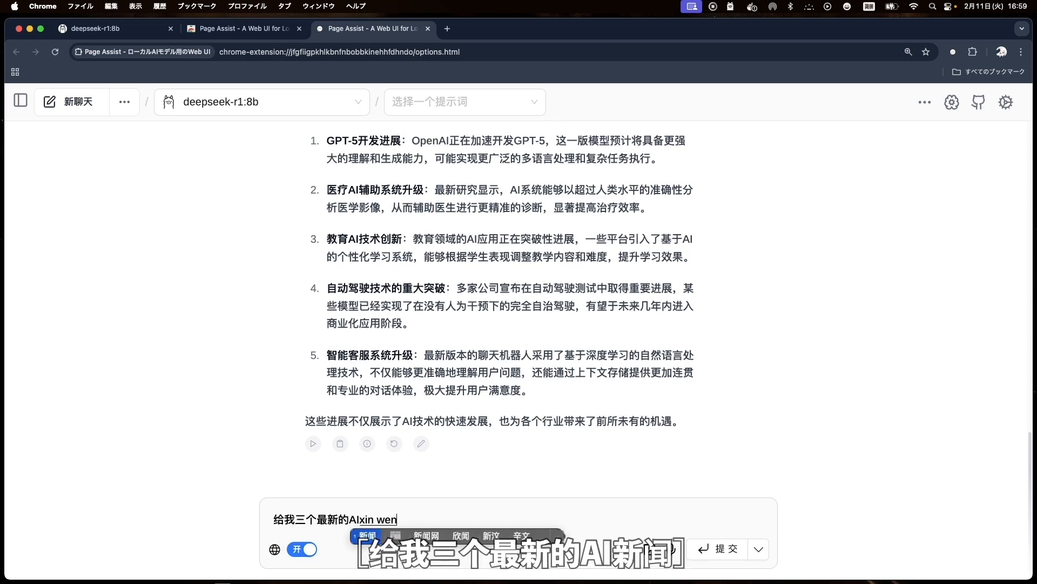
key("space")
key("Return")
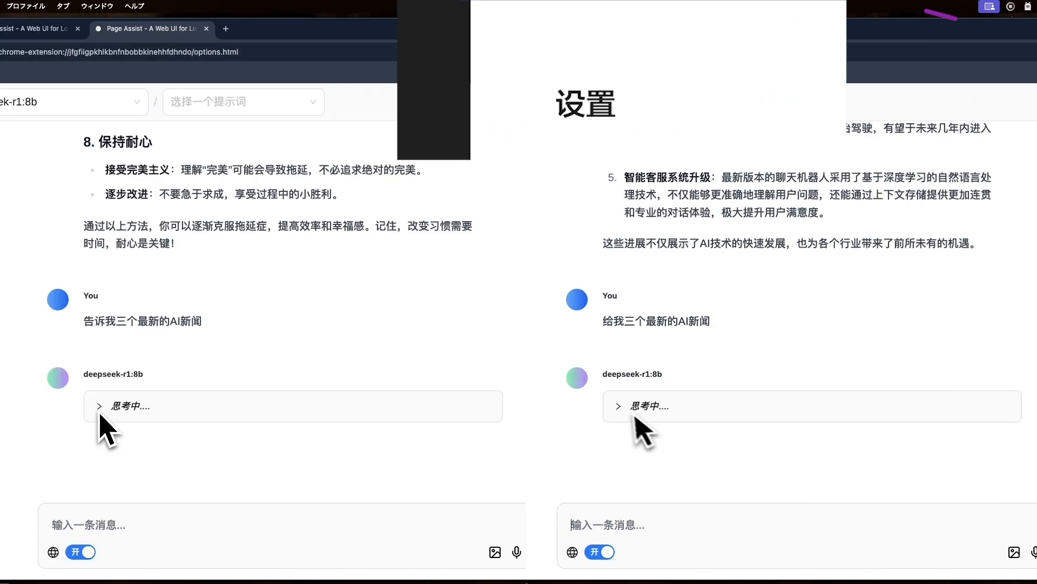
left_click(324, 406)
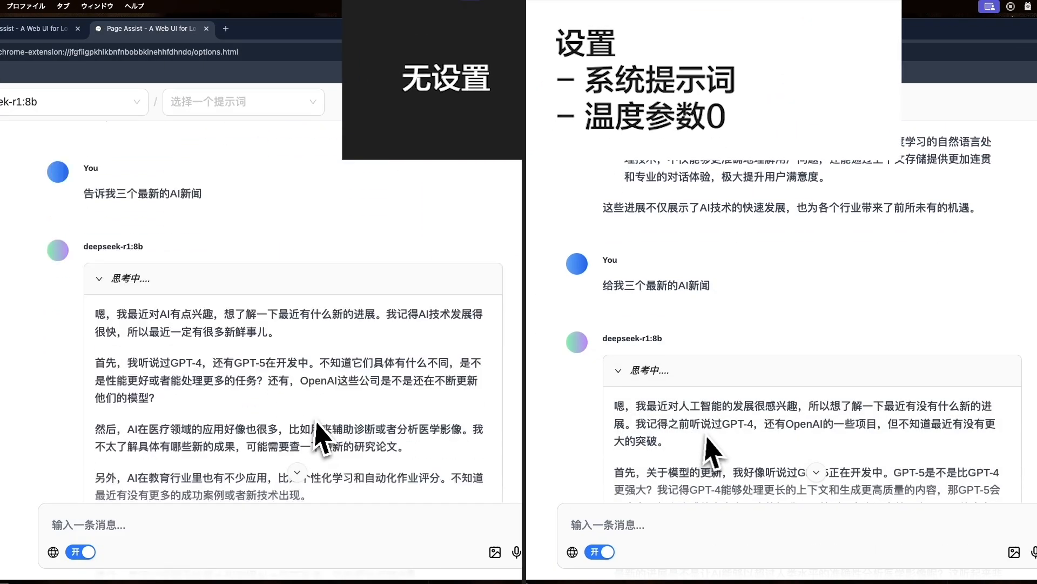